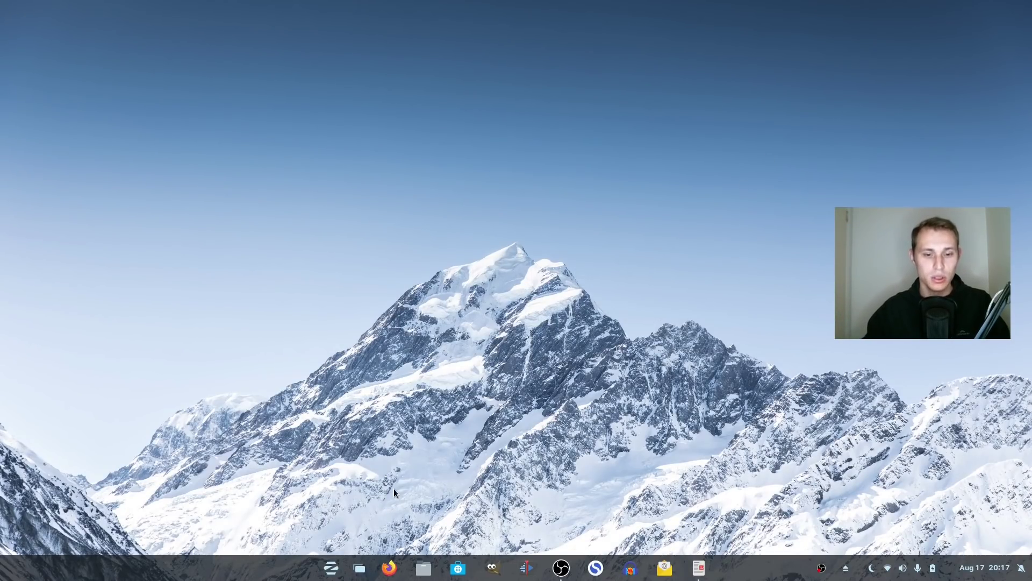
Open the Zorin app menu, scroll down its app list, then close it
click(339, 569)
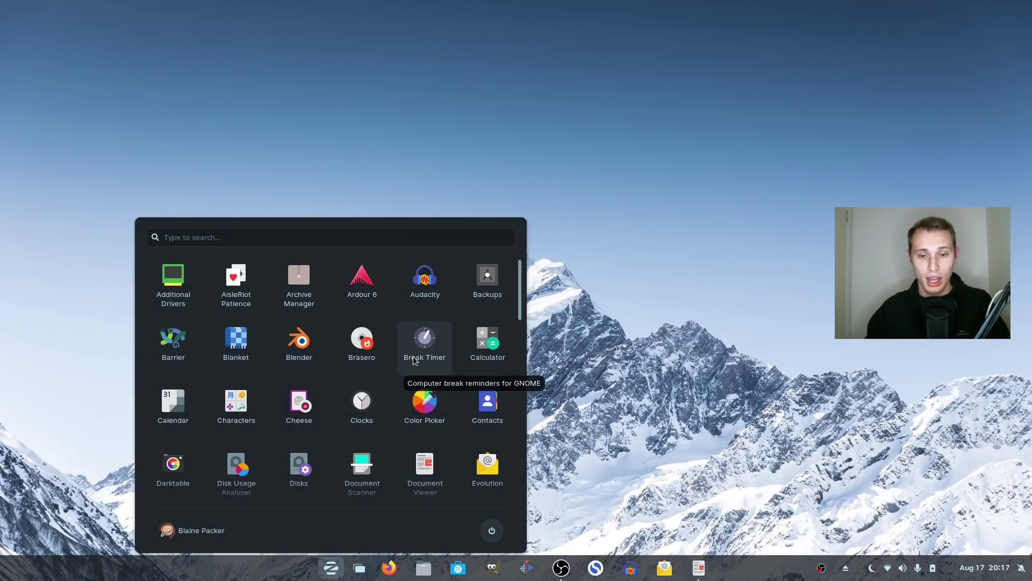
scroll(417, 357, down, 3)
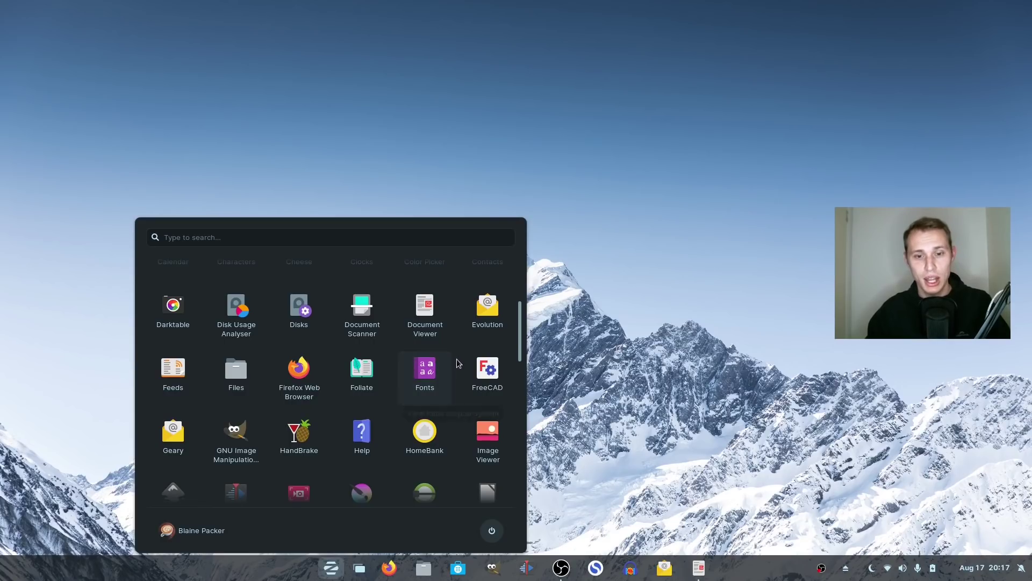
click(652, 344)
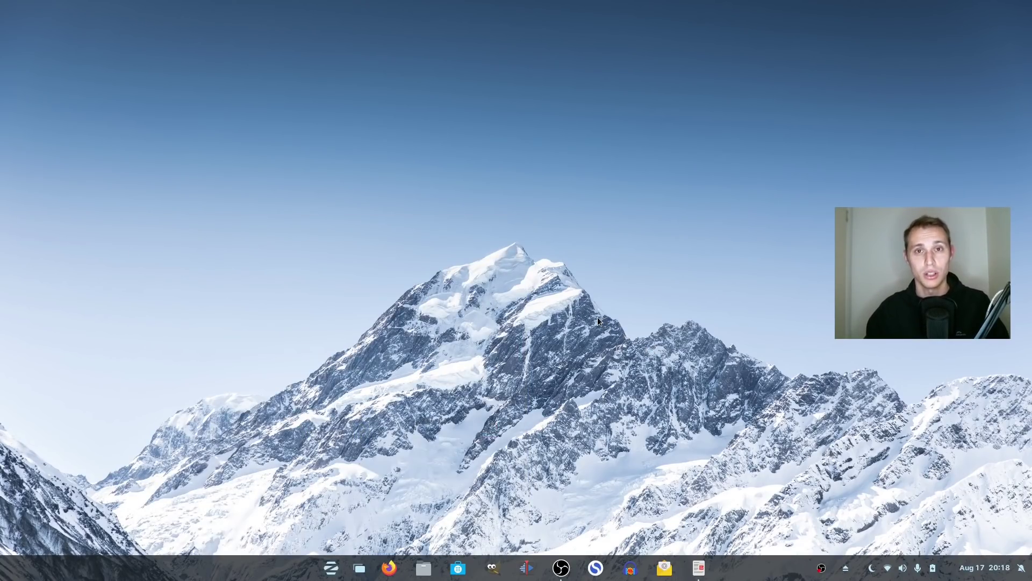
In a maximised Firefox, go to zorinos.com and follow the footer Blog link
click(389, 567)
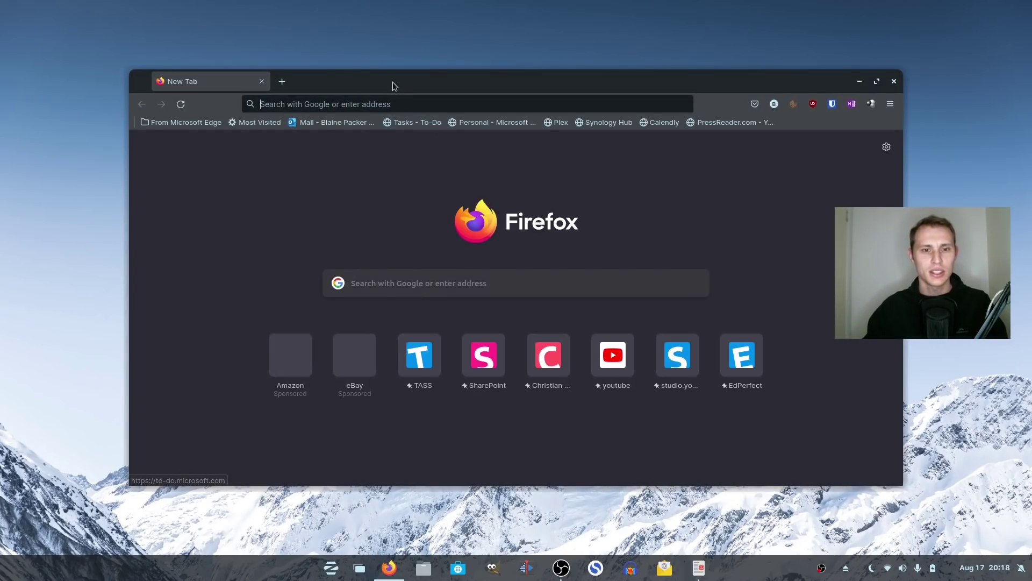
double_click(393, 82)
text(zorinos.com/)
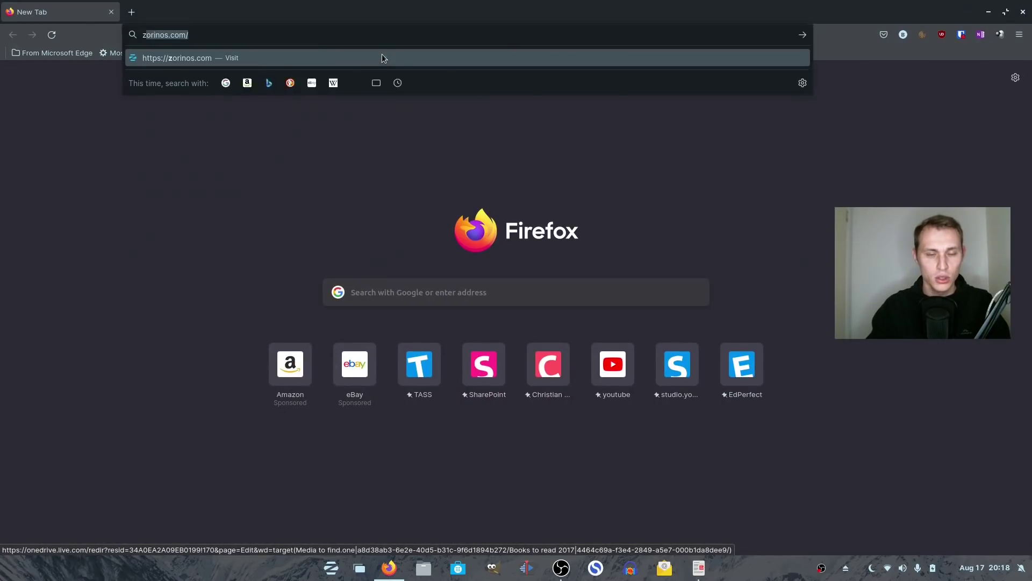
key(Return)
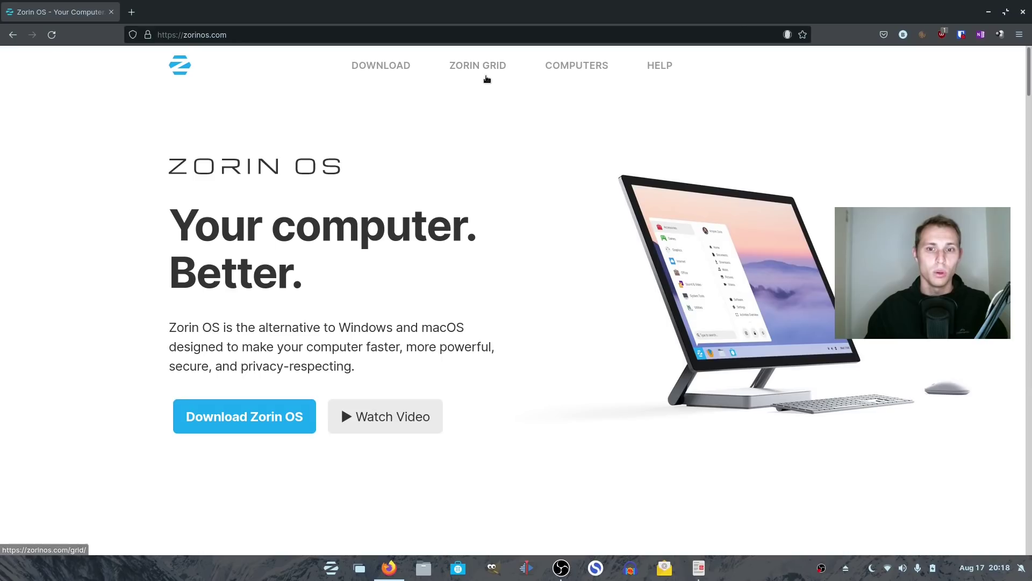
key(End)
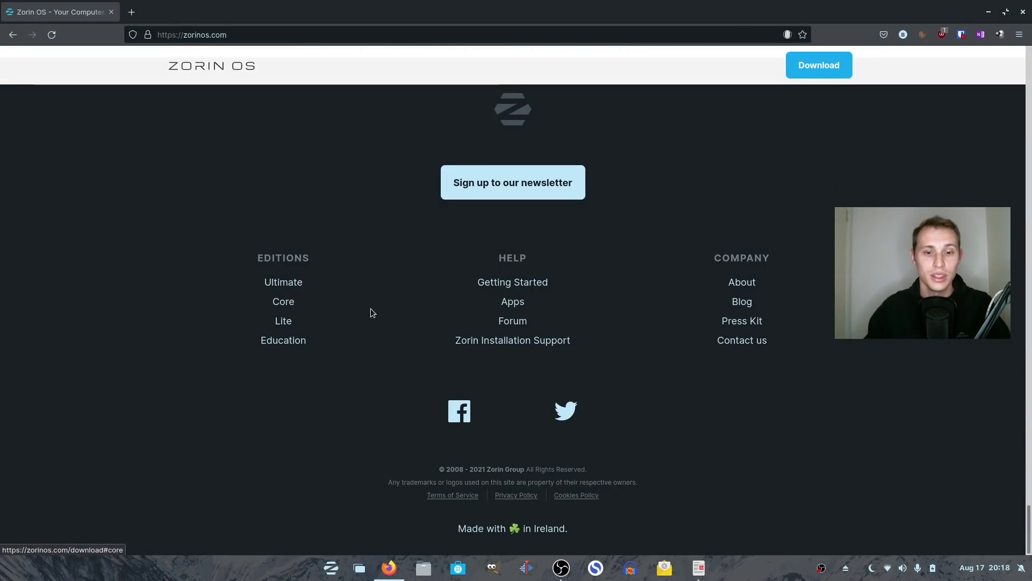
click(742, 303)
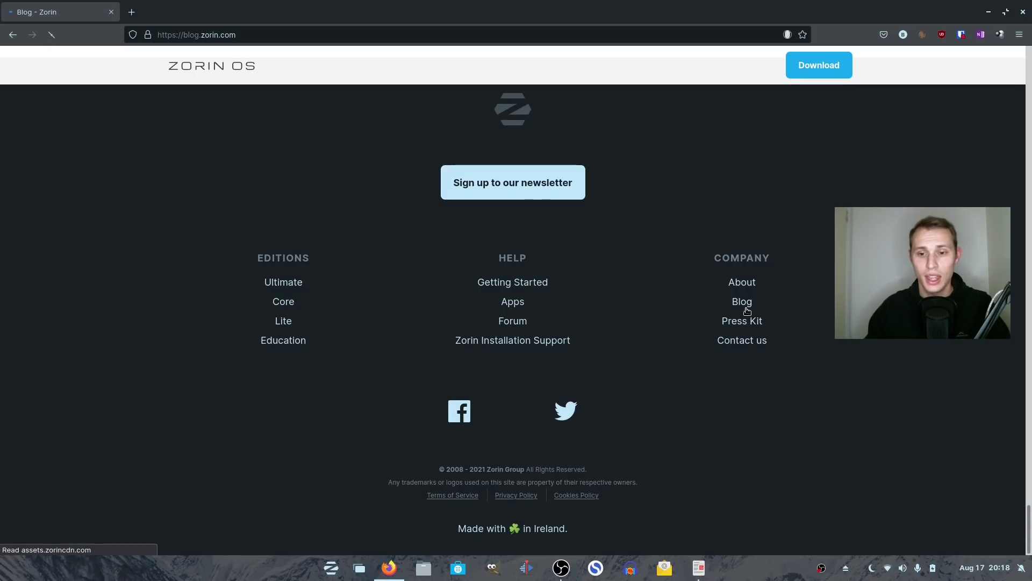
Open and read the 'Say Hello to Zorin OS Pro' post, then close Firefox
click(708, 312)
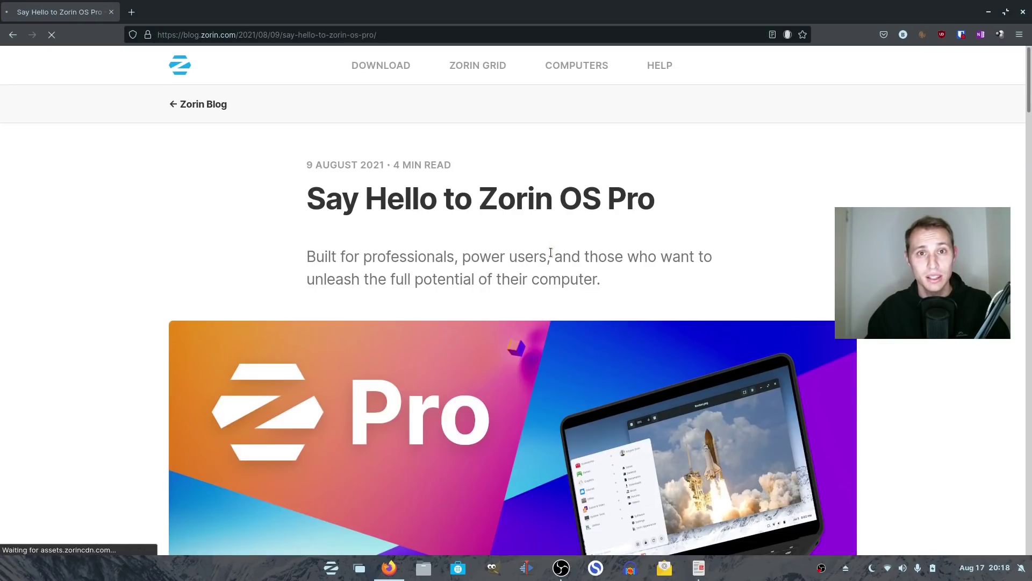
scroll(1030, 115, down, 8)
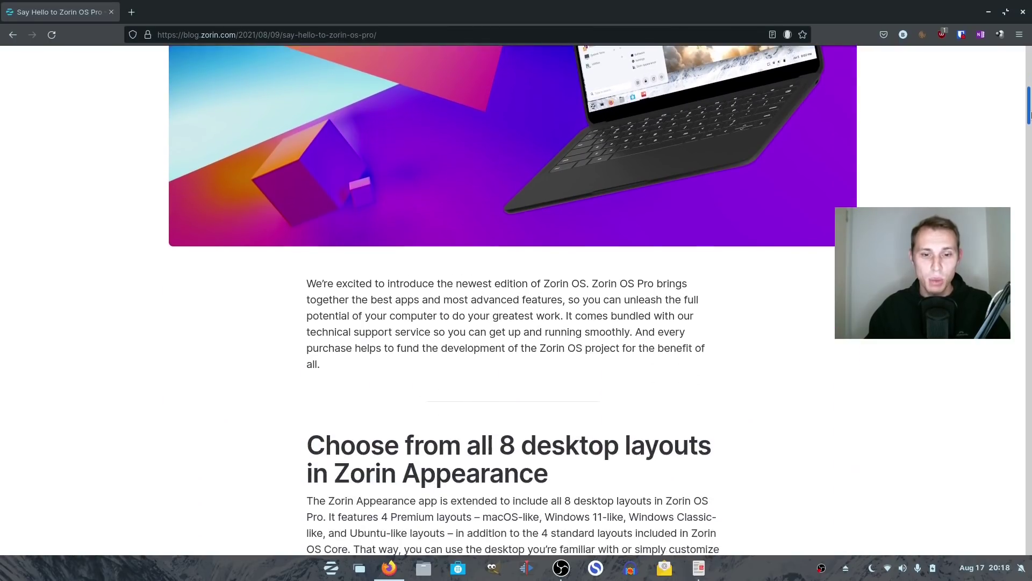
drag(1029, 114, 1030, 277)
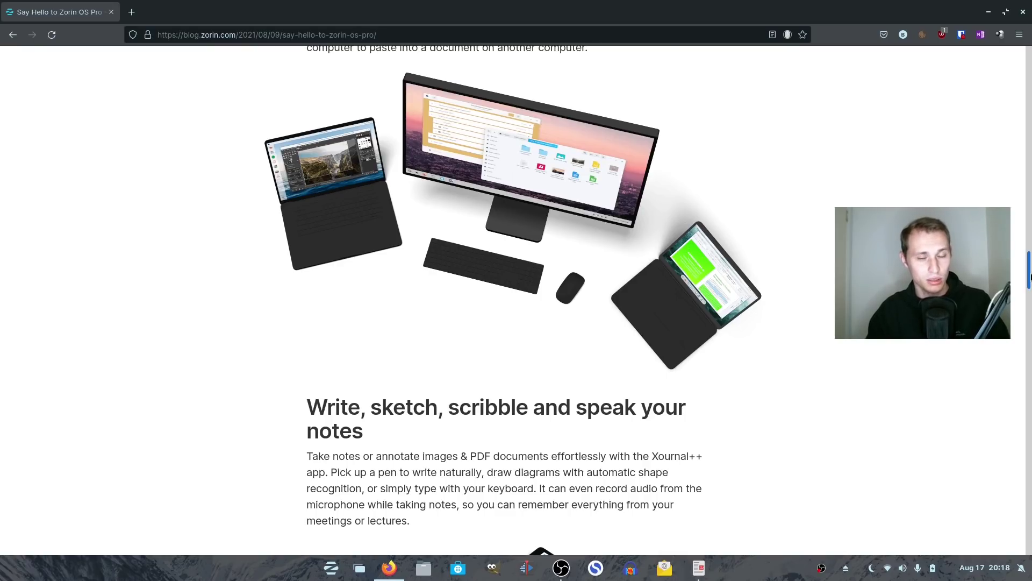
drag(1030, 276, 1031, 375)
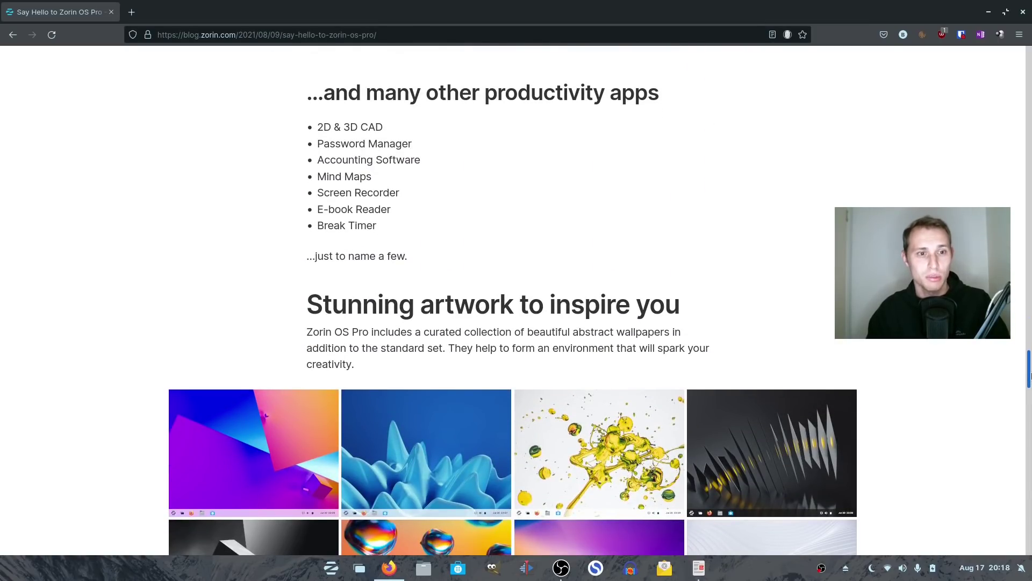
drag(1030, 376, 1024, 471)
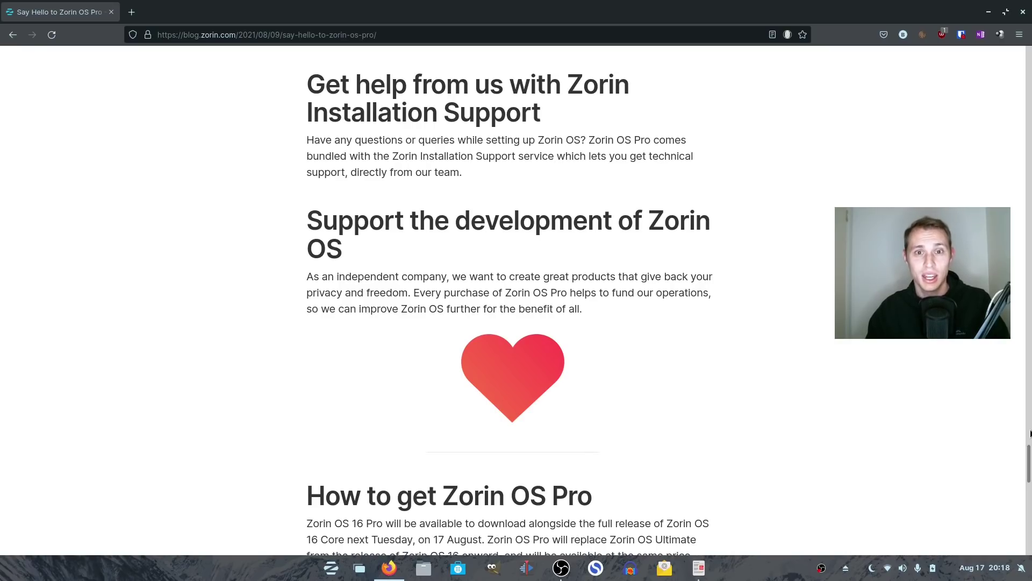
drag(1031, 476, 1031, 102)
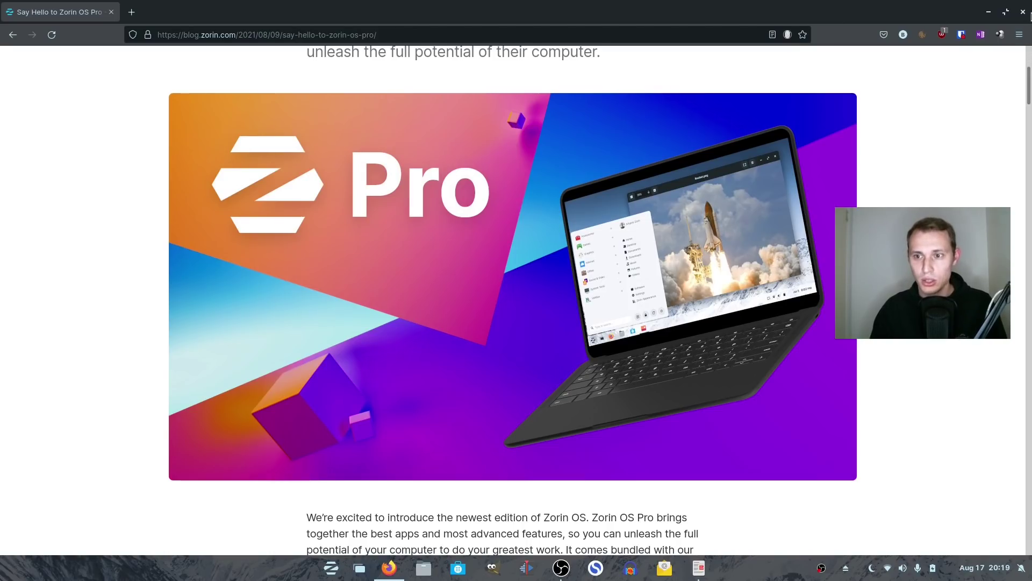
click(1023, 12)
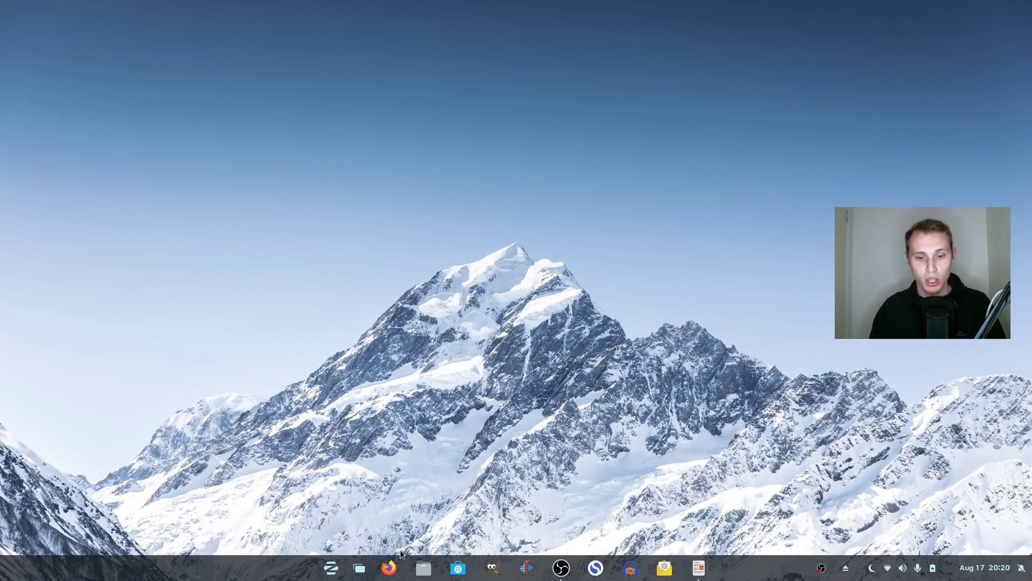
click(424, 568)
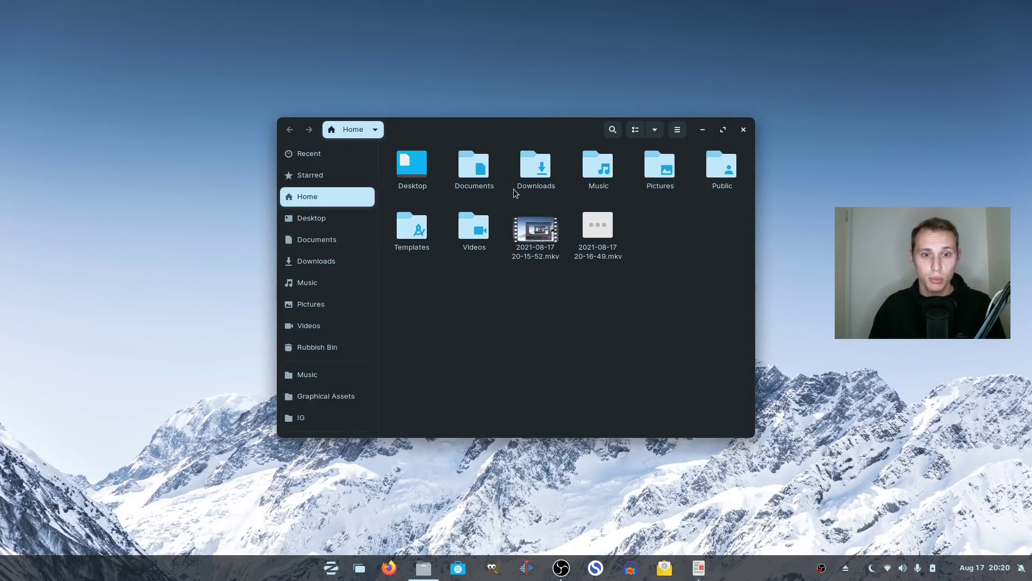
drag(493, 129, 660, 101)
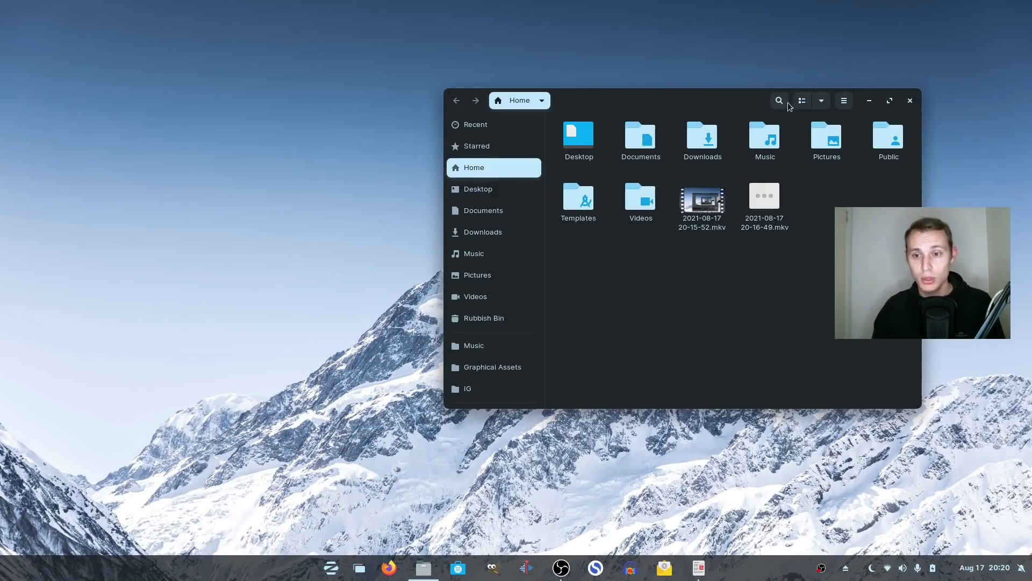
click(869, 101)
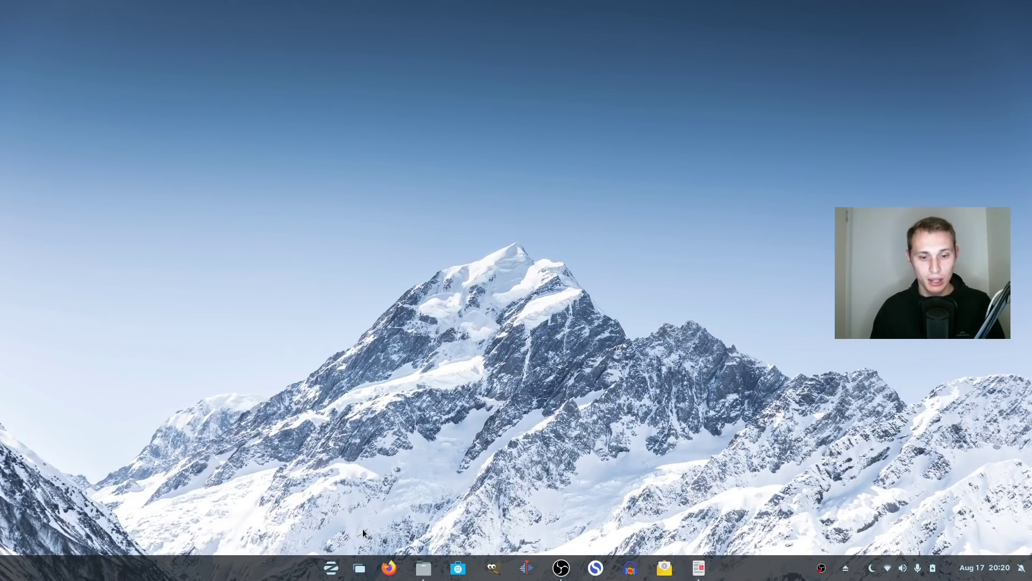
key(super)
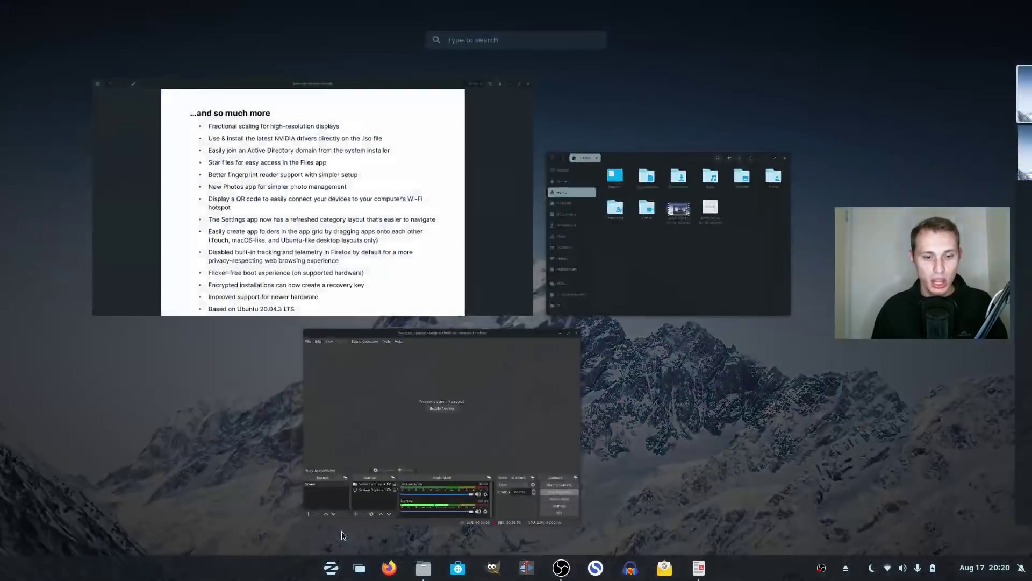
key(super)
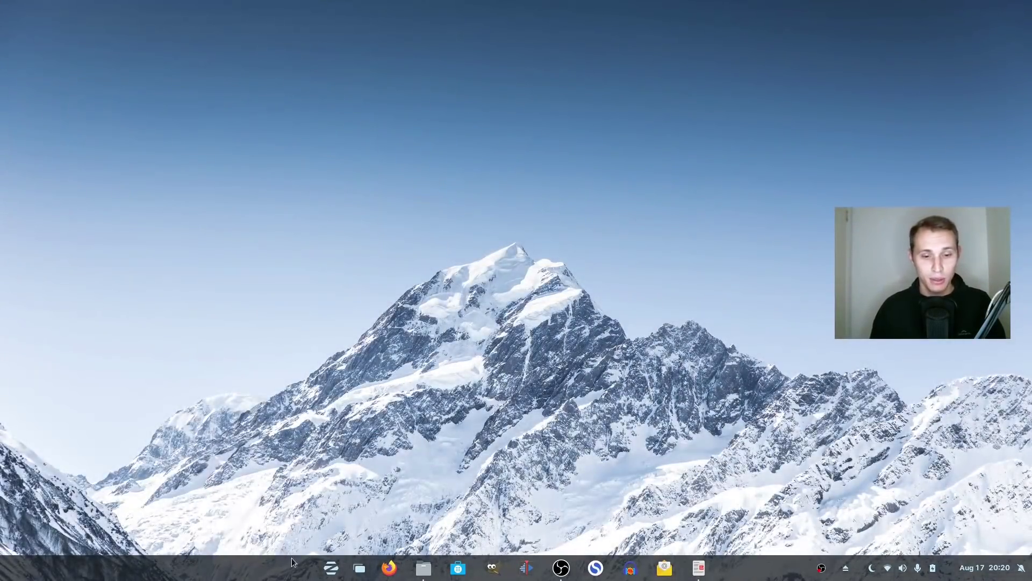
click(331, 568)
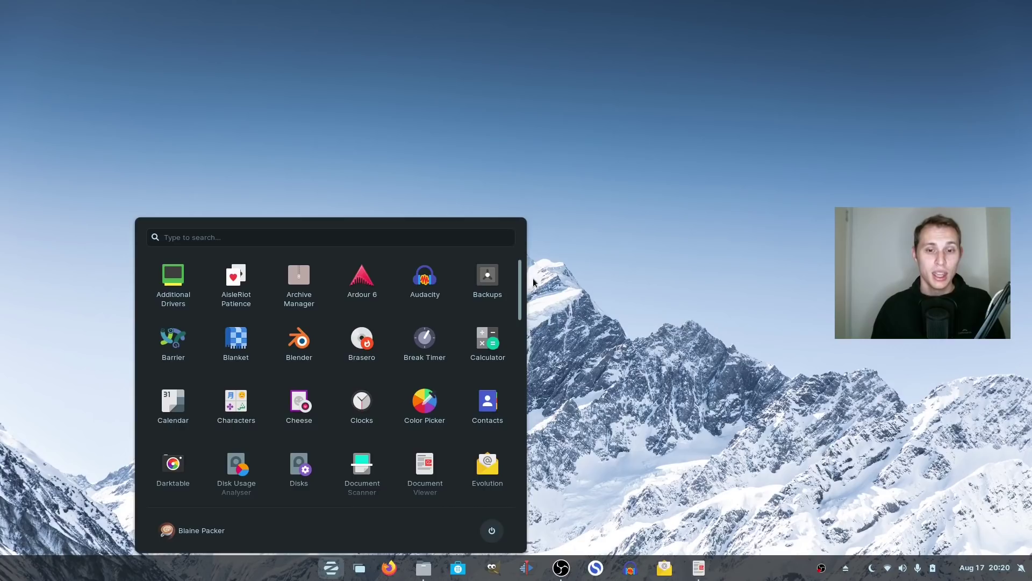
click(544, 251)
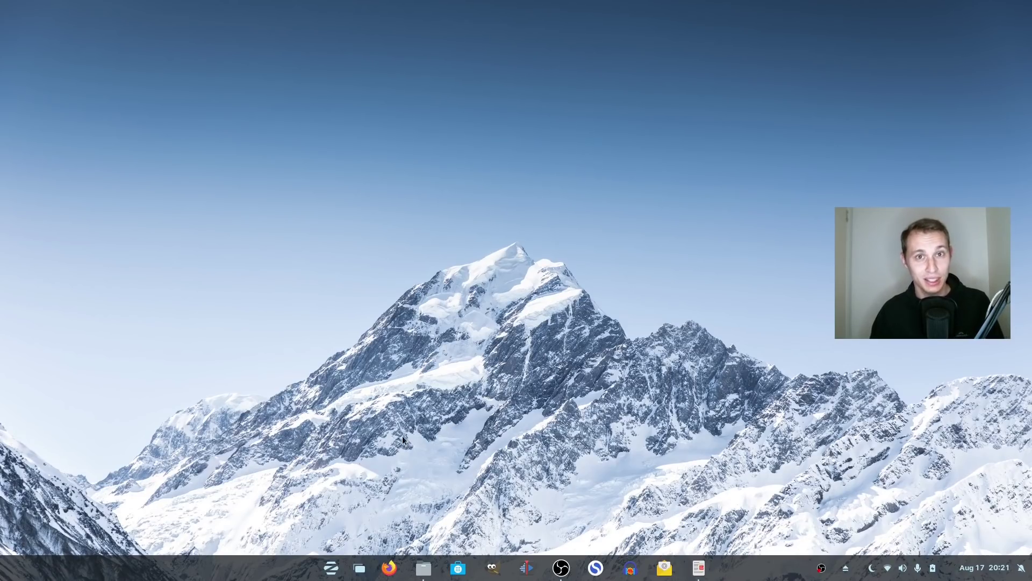
click(340, 573)
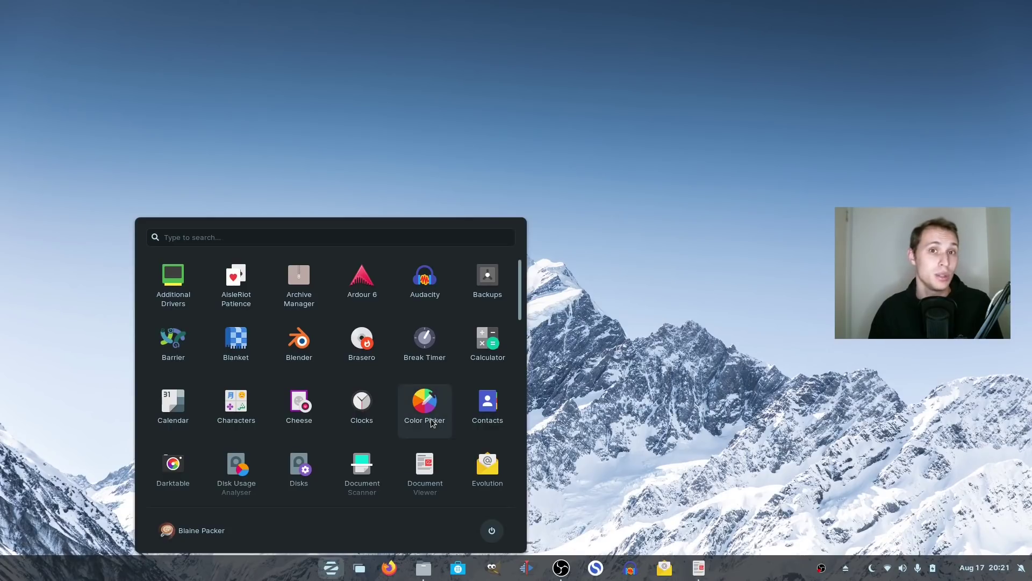
click(621, 363)
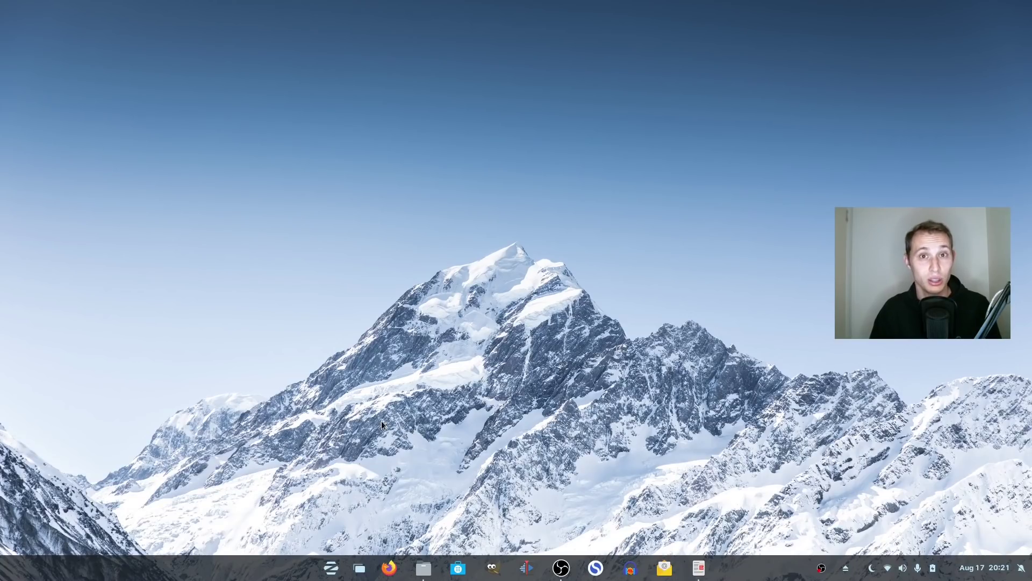
Open Zorin Taskbar settings from the taskbar menu and view its Position tab
right_click(329, 568)
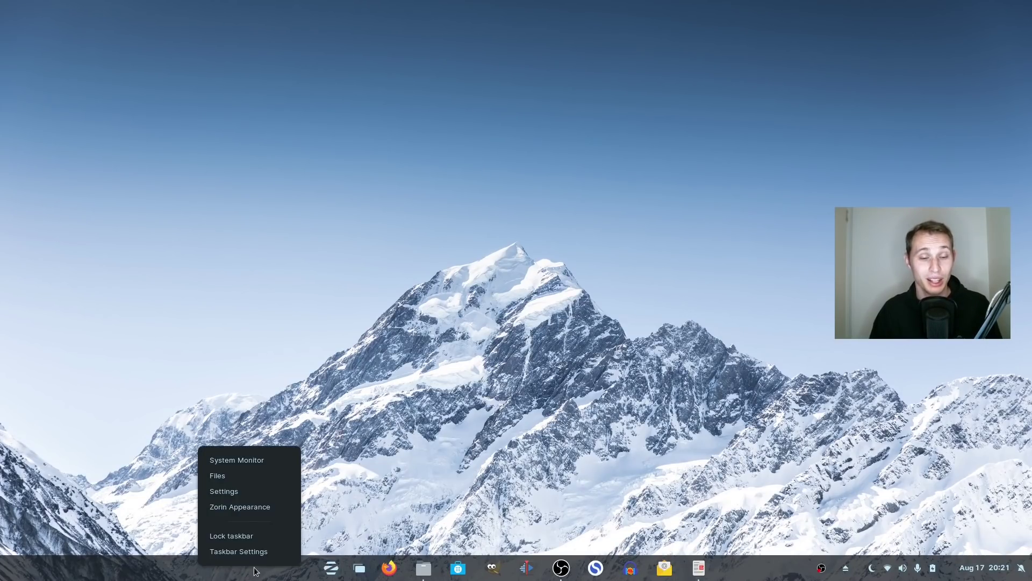
click(242, 551)
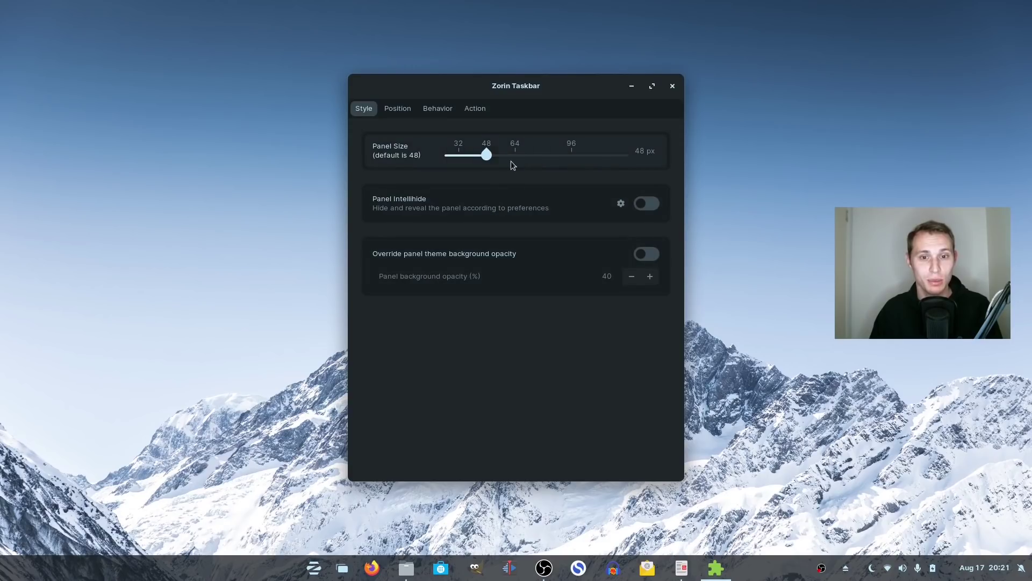
click(398, 108)
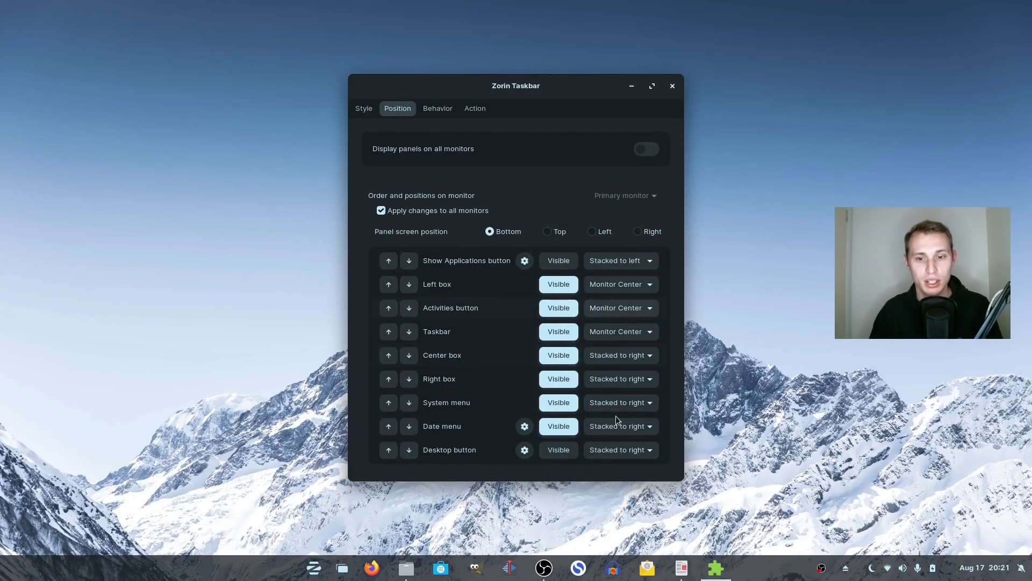
Open the app launcher, scroll its list, and close it again
click(314, 568)
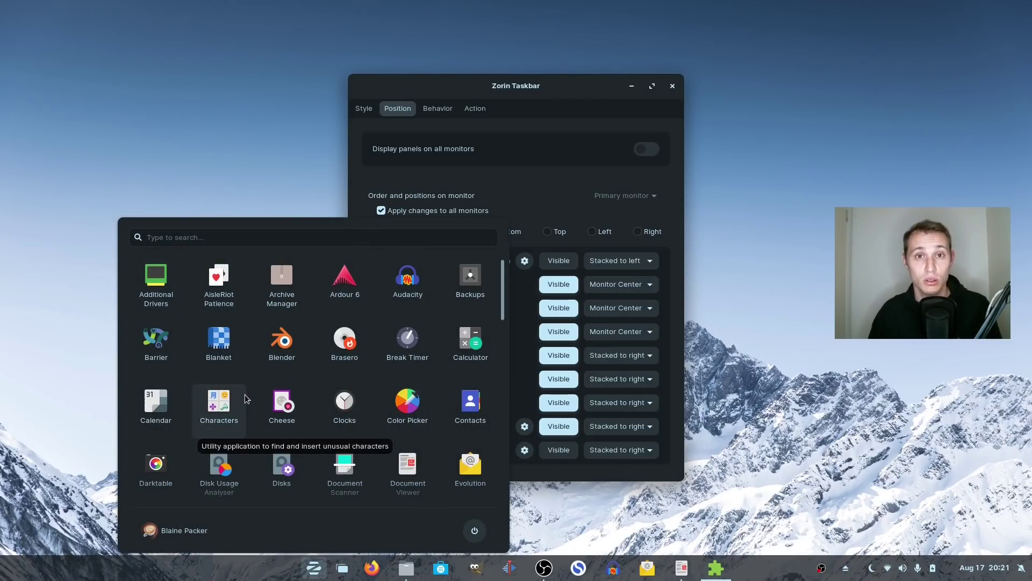
scroll(329, 424, down, 2)
scroll(329, 425, up, 3)
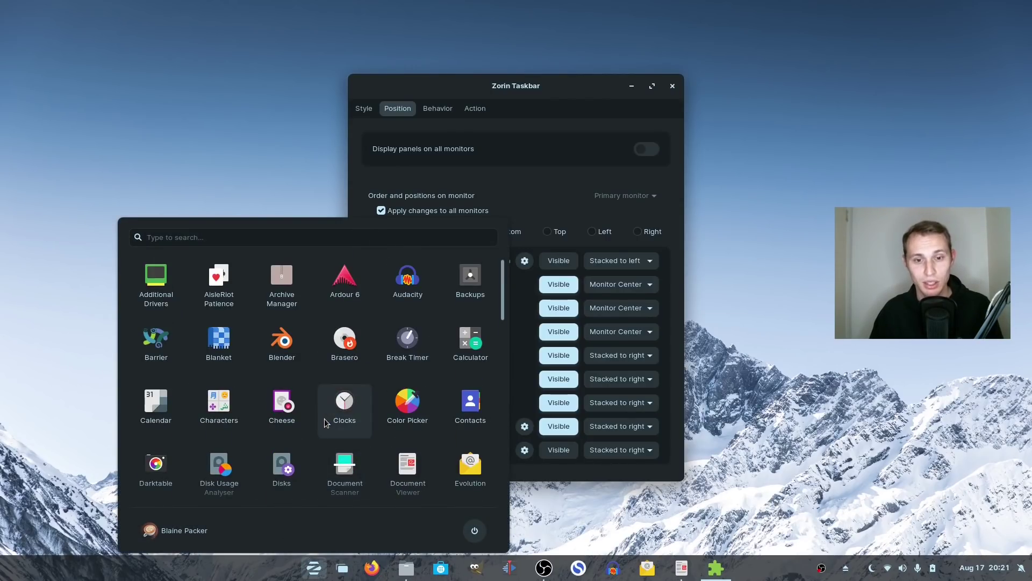
click(314, 567)
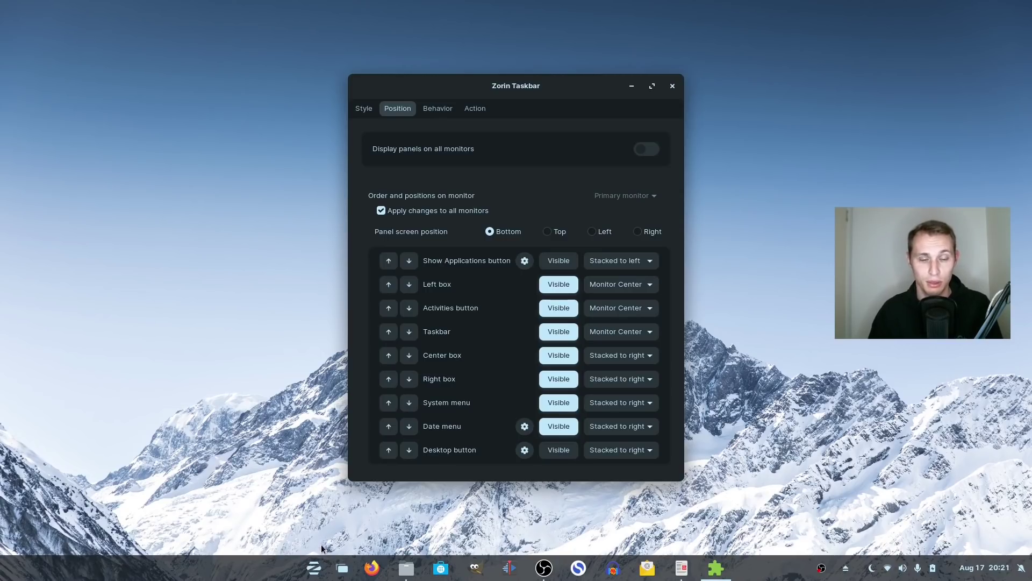
Toggle the window overview and applications grid, then close taskbar settings from the Style tab
key(super)
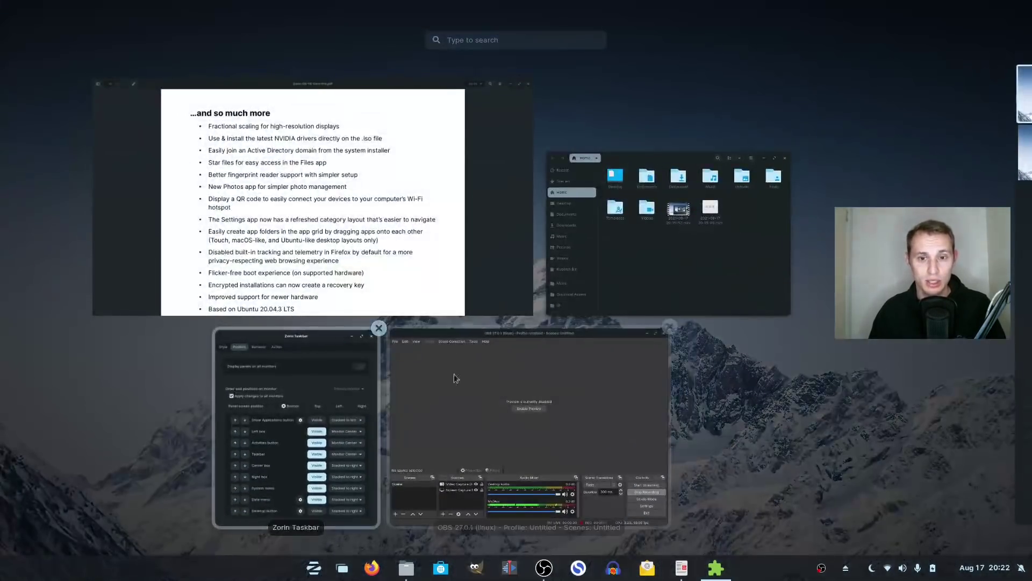
key(super)
key(super+a)
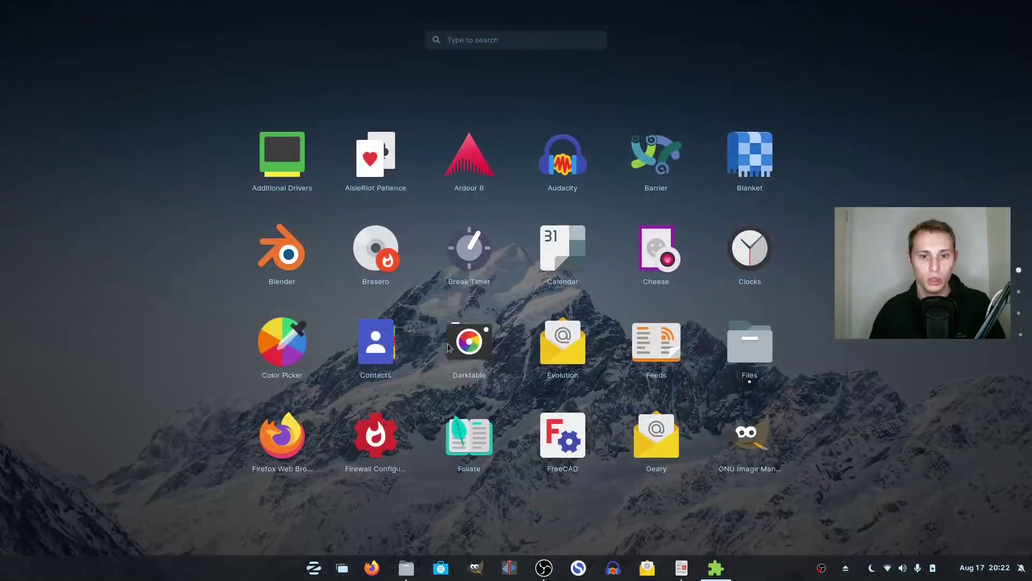
scroll(708, 351, down, 2)
scroll(704, 352, down, 2)
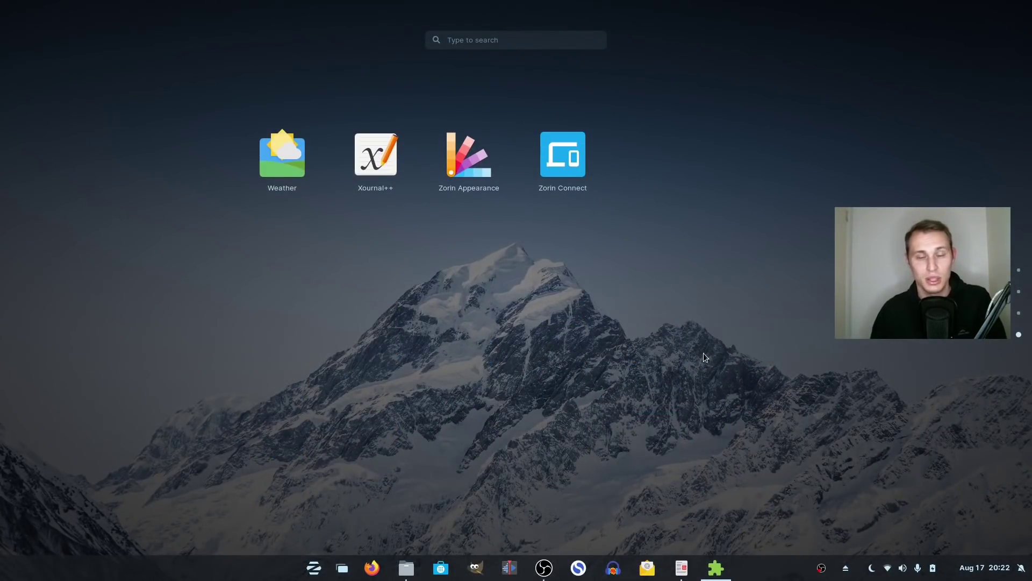
key(Escape)
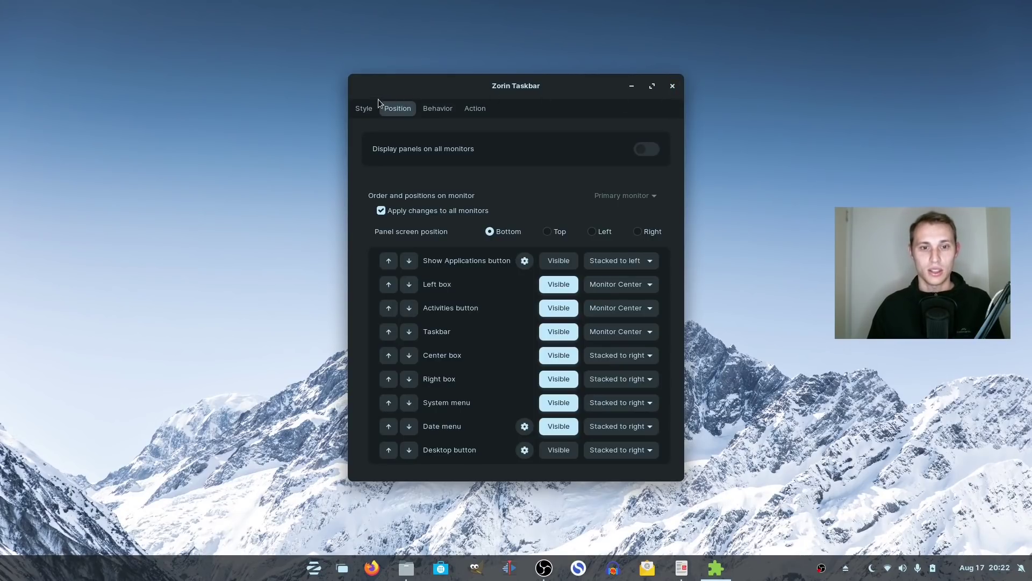
click(364, 108)
click(673, 86)
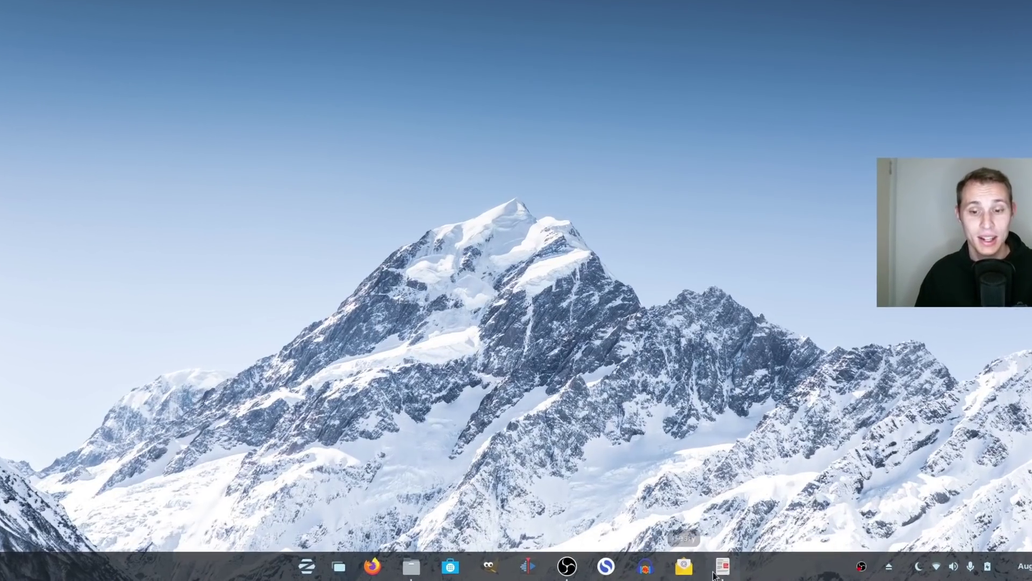
Launch the Geary mail app from its taskbar icon
mouse_move(698, 556)
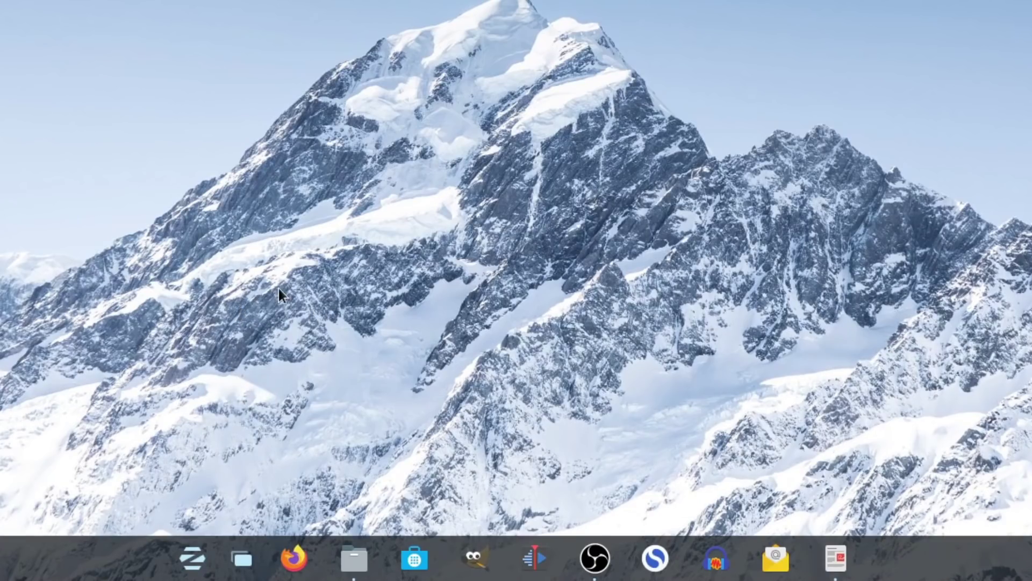
click(775, 559)
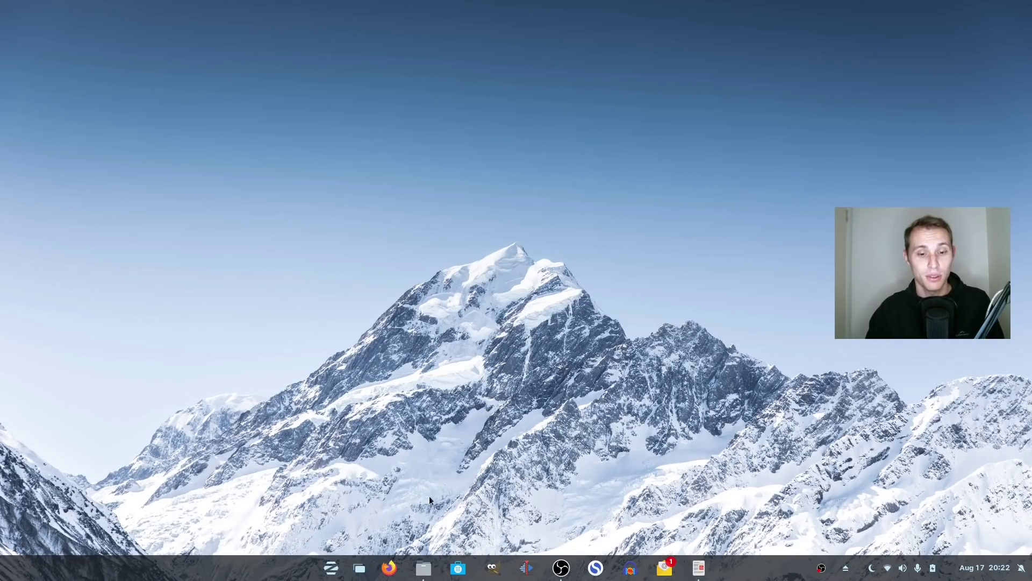
click(424, 567)
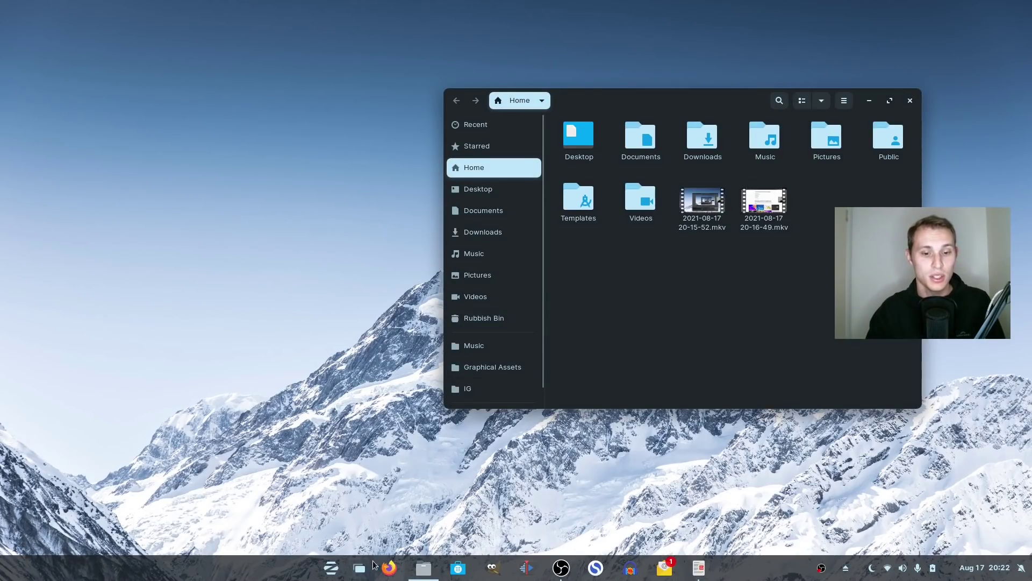
click(388, 568)
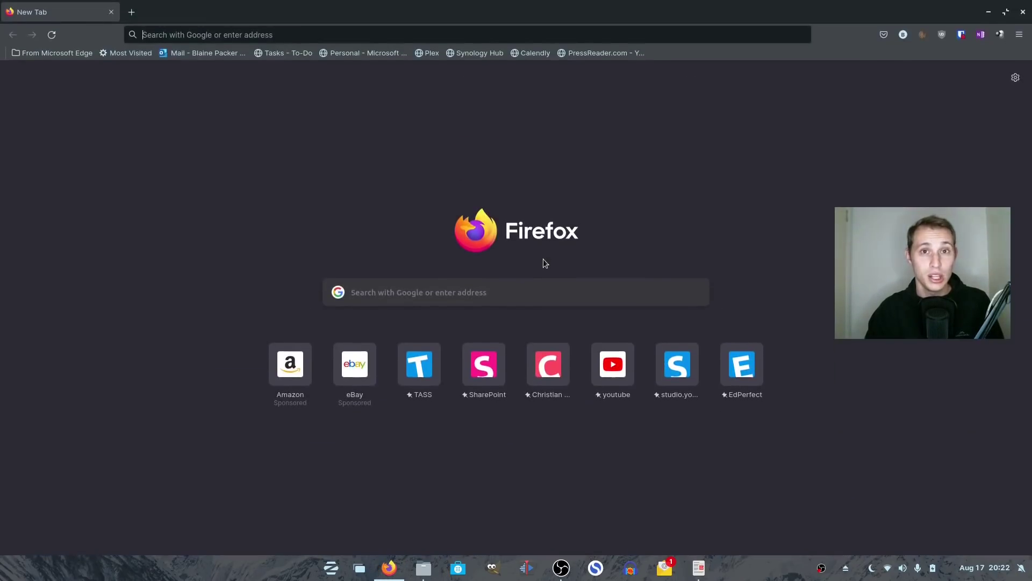
key(super)
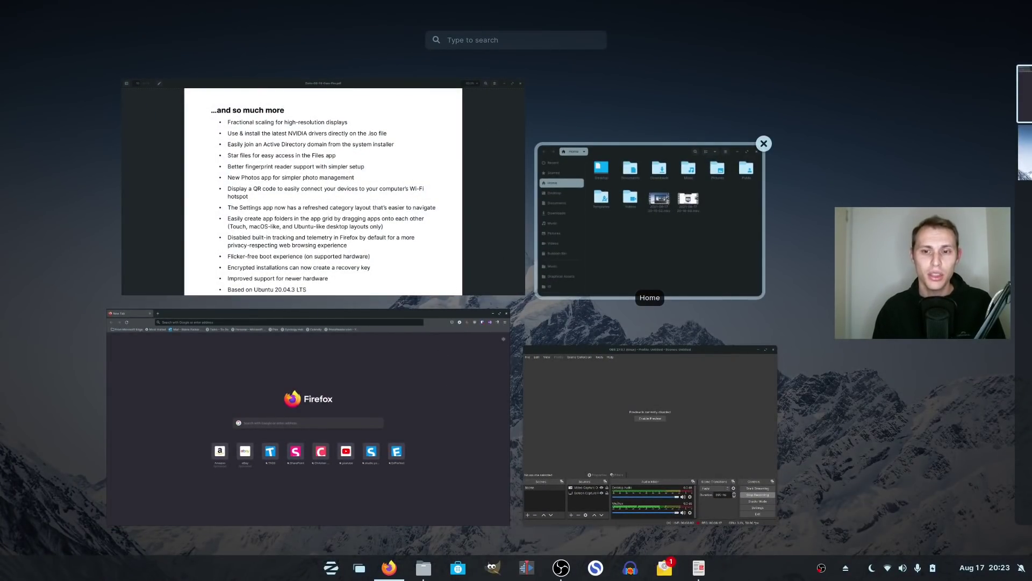
key(Escape)
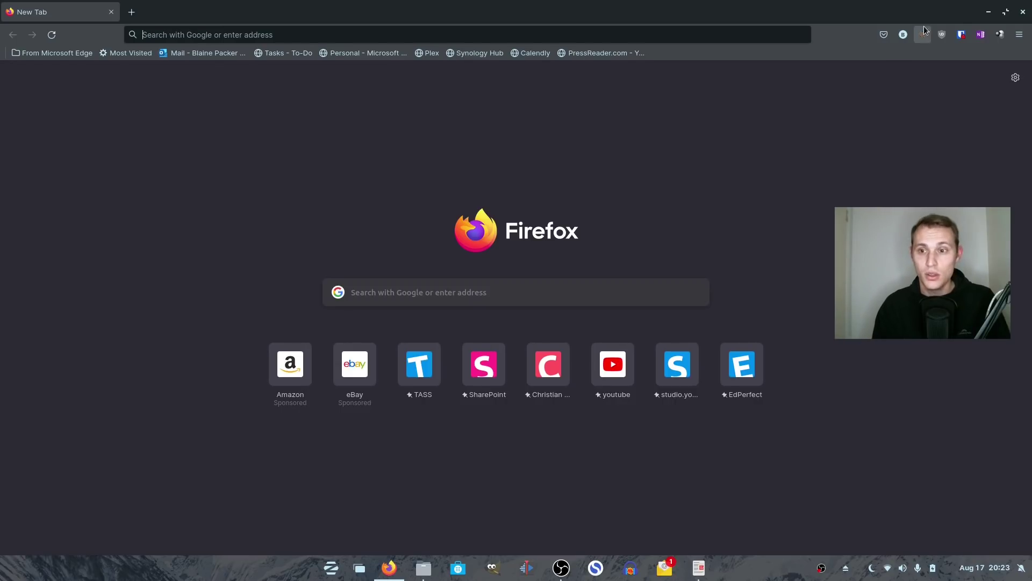
key(super+e)
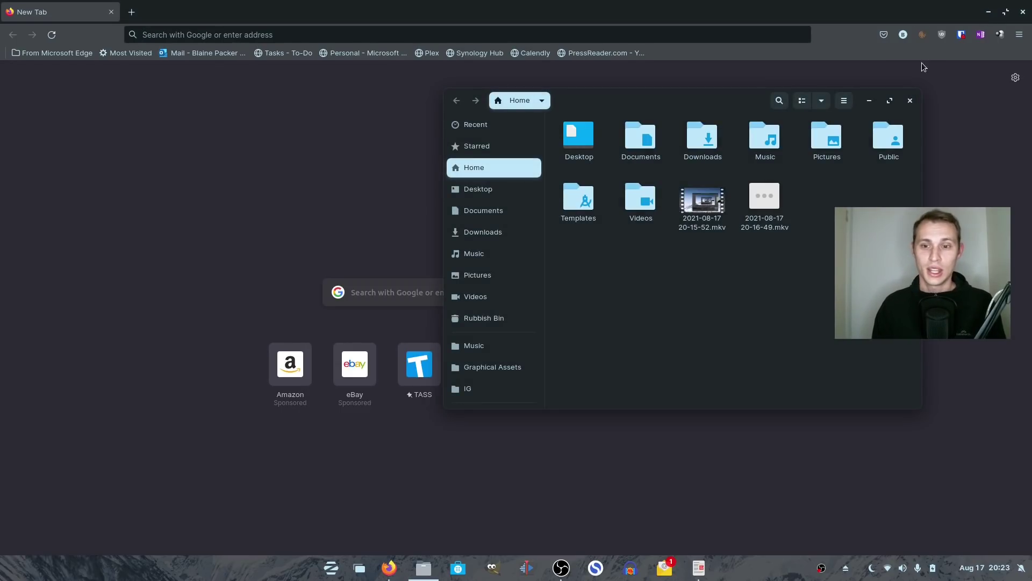
click(911, 100)
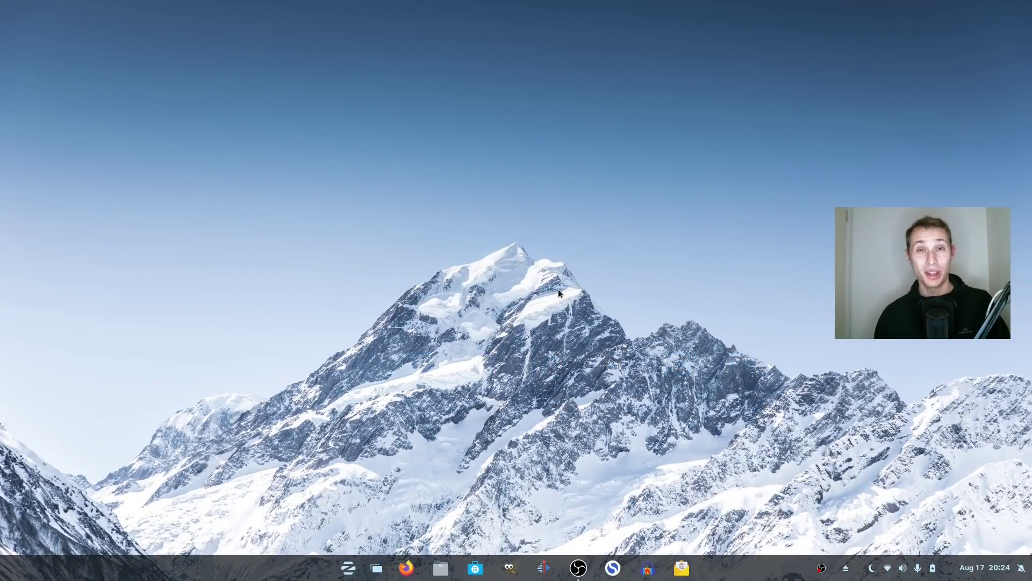
key(super+a)
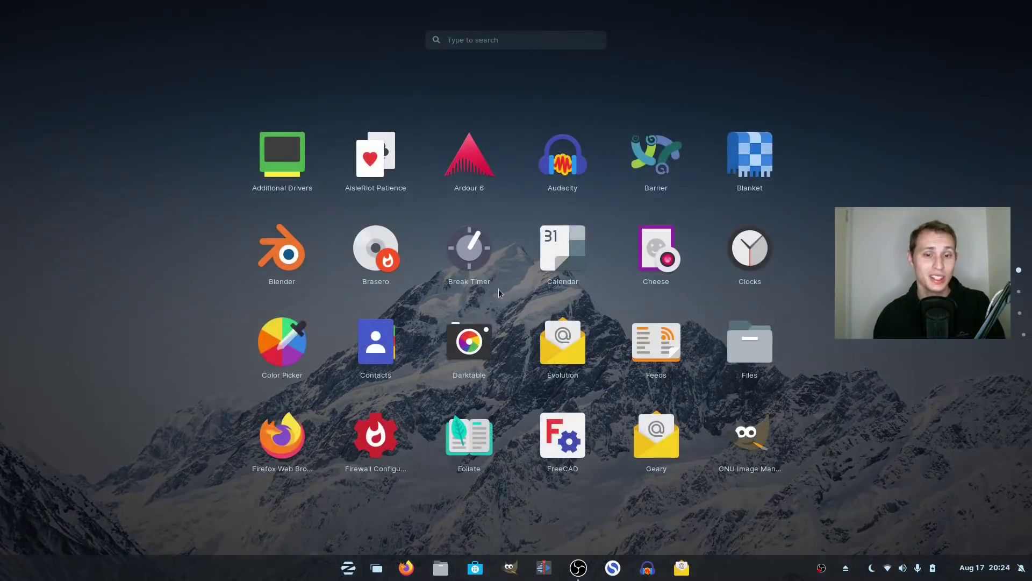
scroll(547, 289, down, 3)
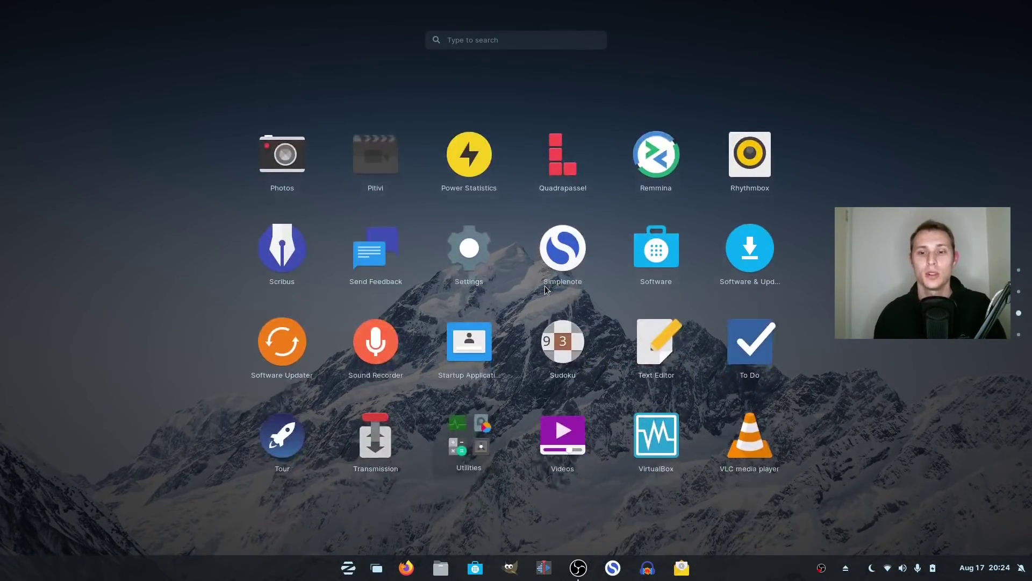
scroll(545, 296, up, 3)
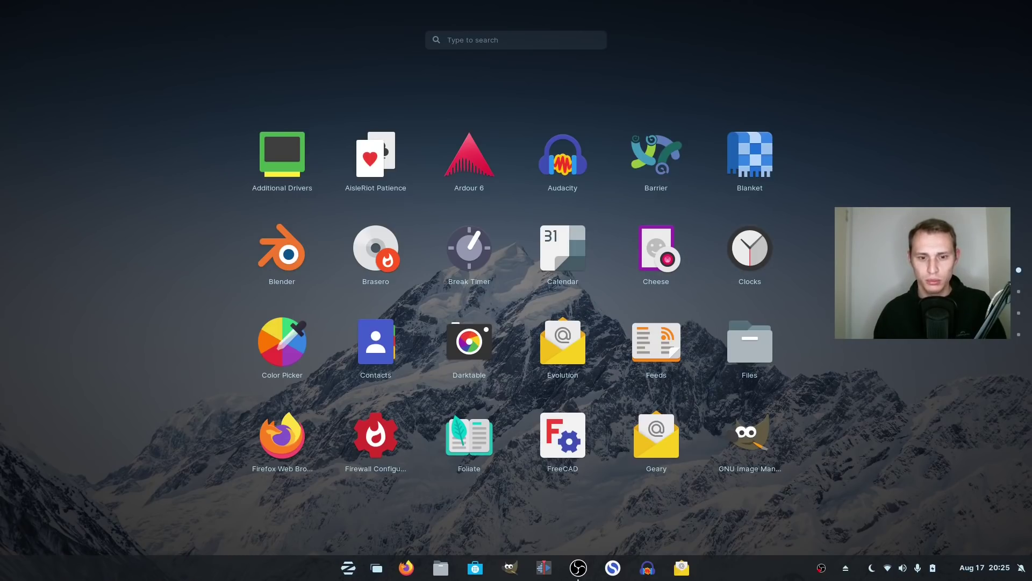
key(Escape)
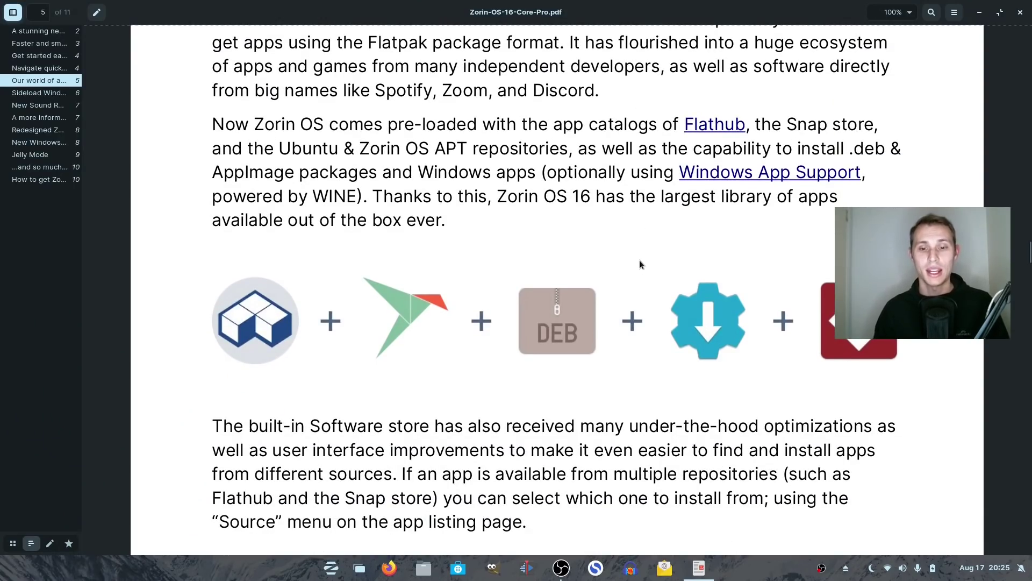
click(1025, 16)
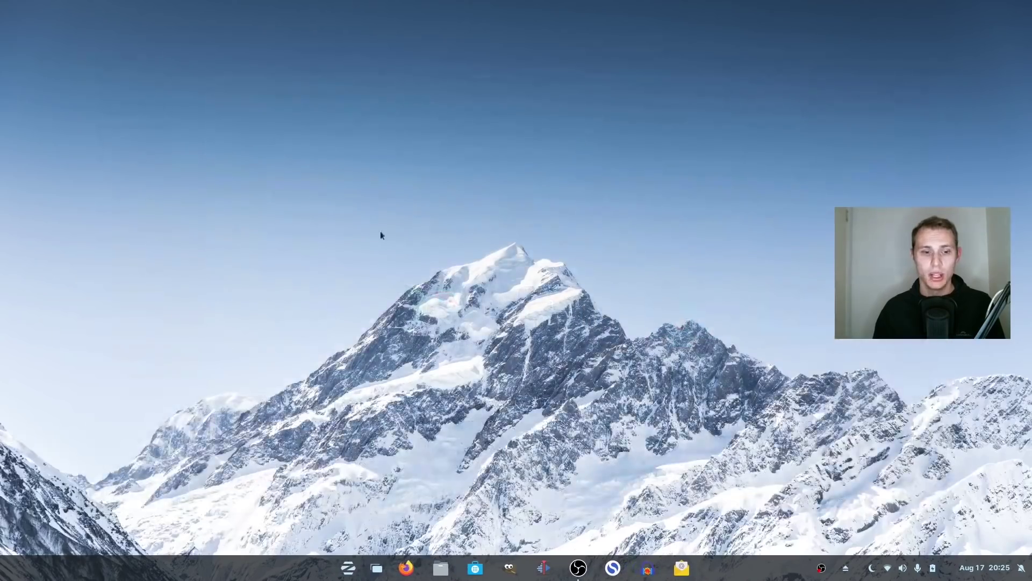
Open the app menu, scroll through the list and launch Barrier
key(super)
scroll(428, 373, down, 10)
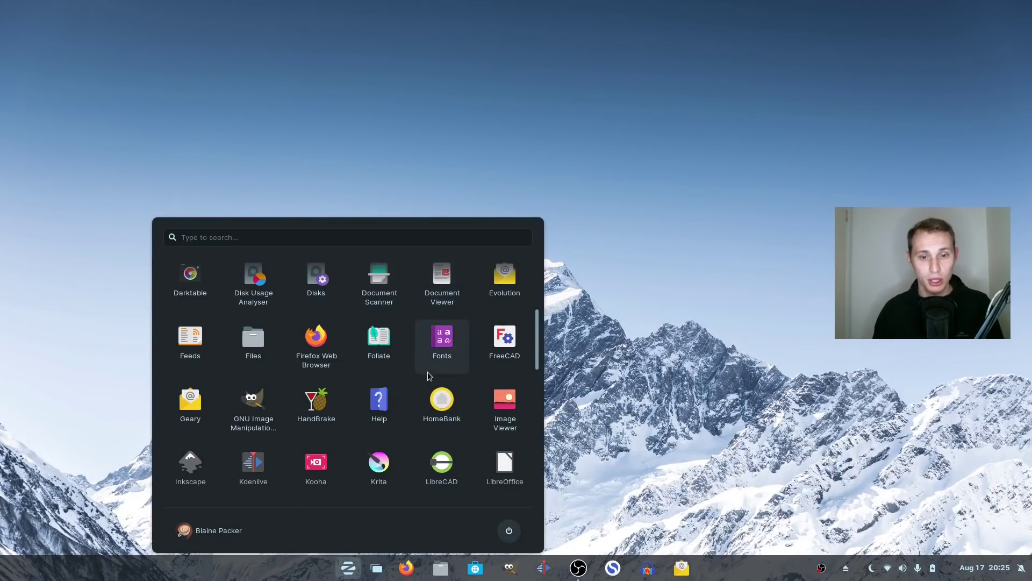
scroll(419, 388, up, 3)
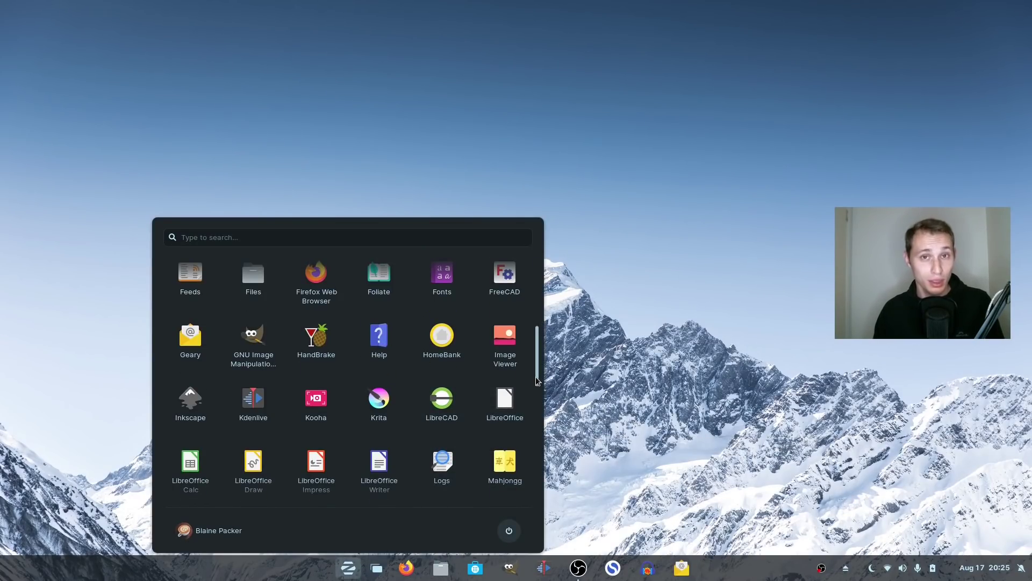
drag(537, 380, 536, 420)
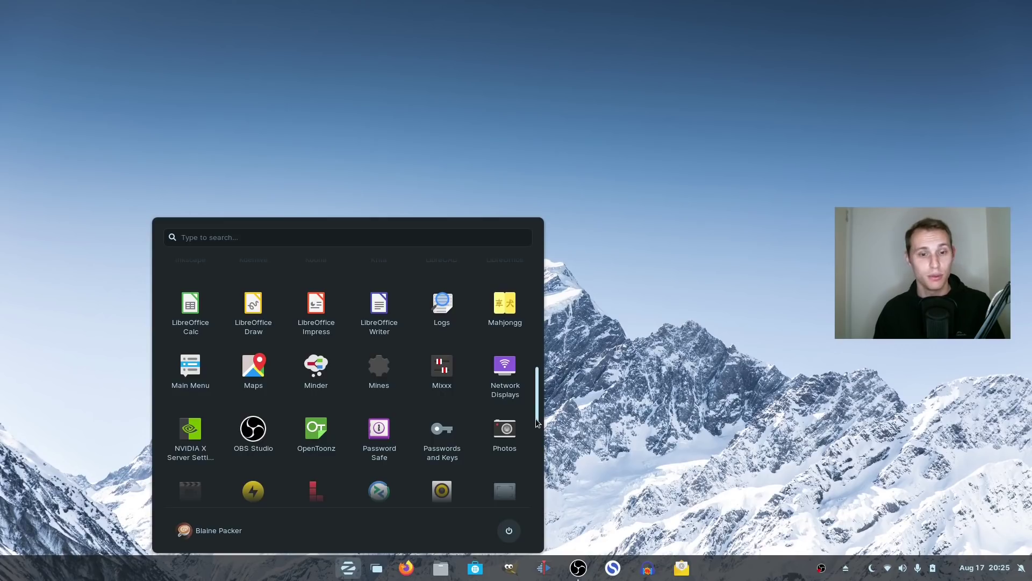
drag(537, 424, 544, 285)
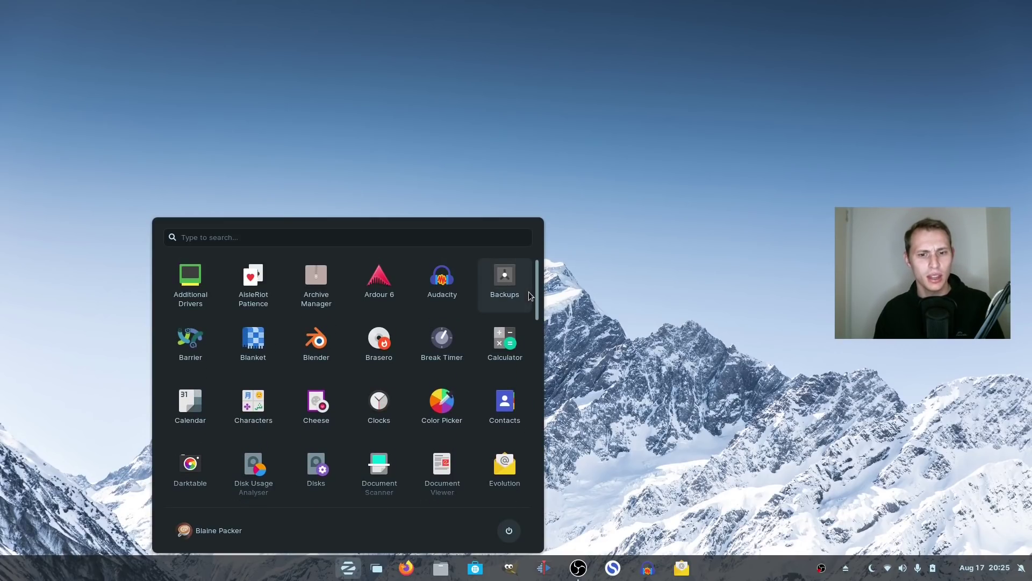
click(192, 344)
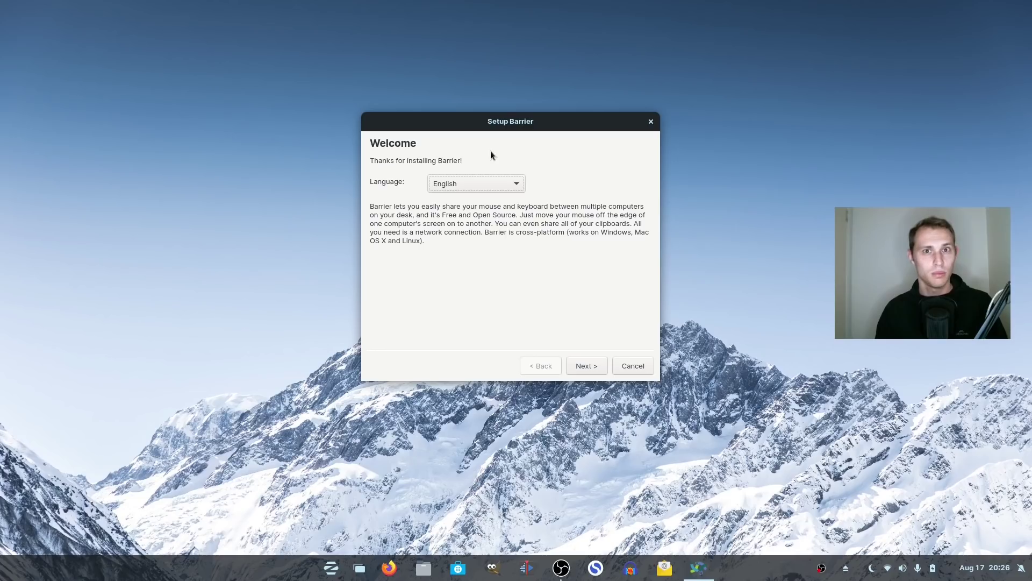
Dismiss the Setup Barrier wizard and close the main Barrier window
click(651, 122)
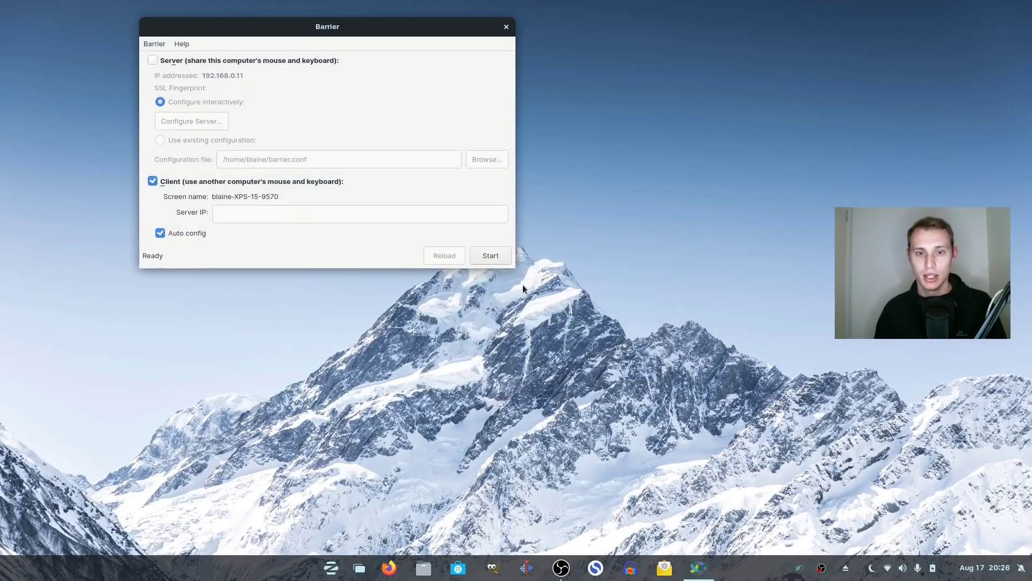
click(506, 26)
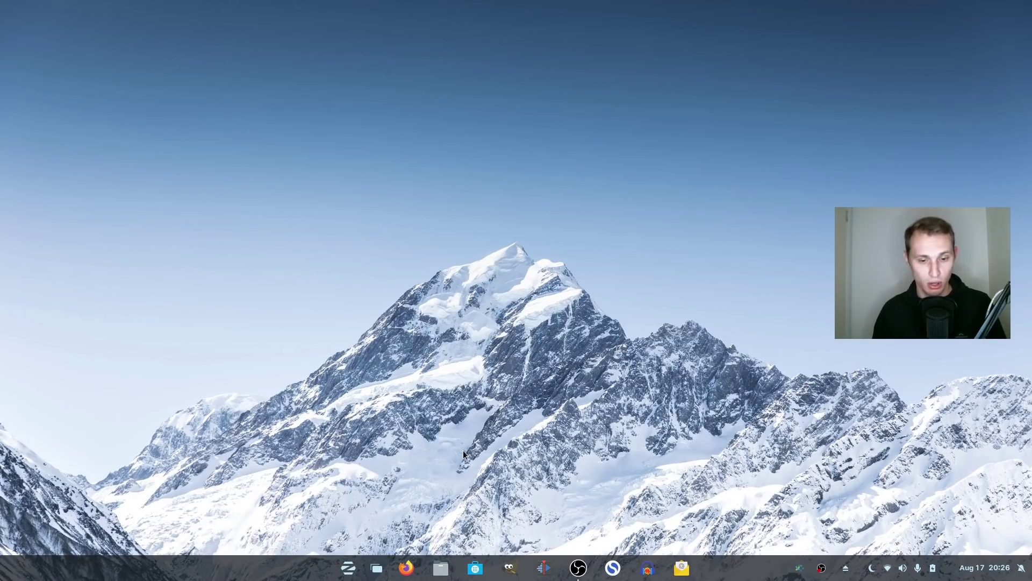
click(475, 568)
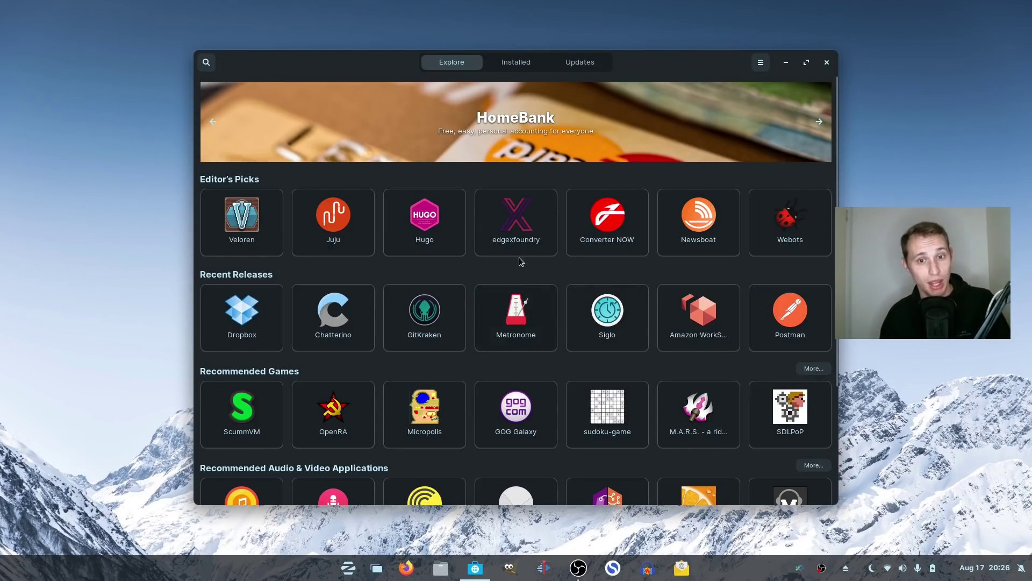
drag(683, 66, 673, 76)
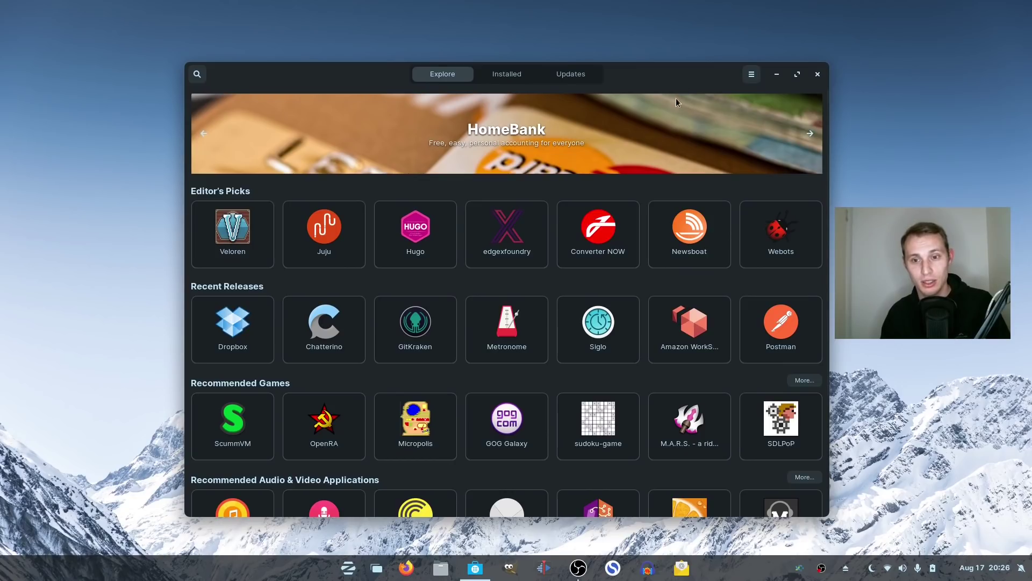
scroll(591, 301, down, 3)
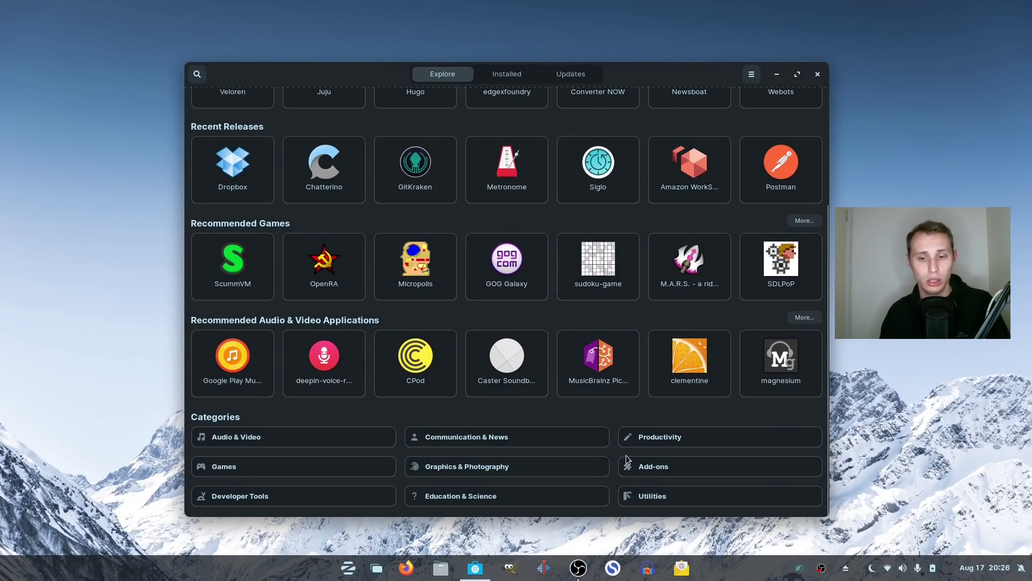
click(643, 442)
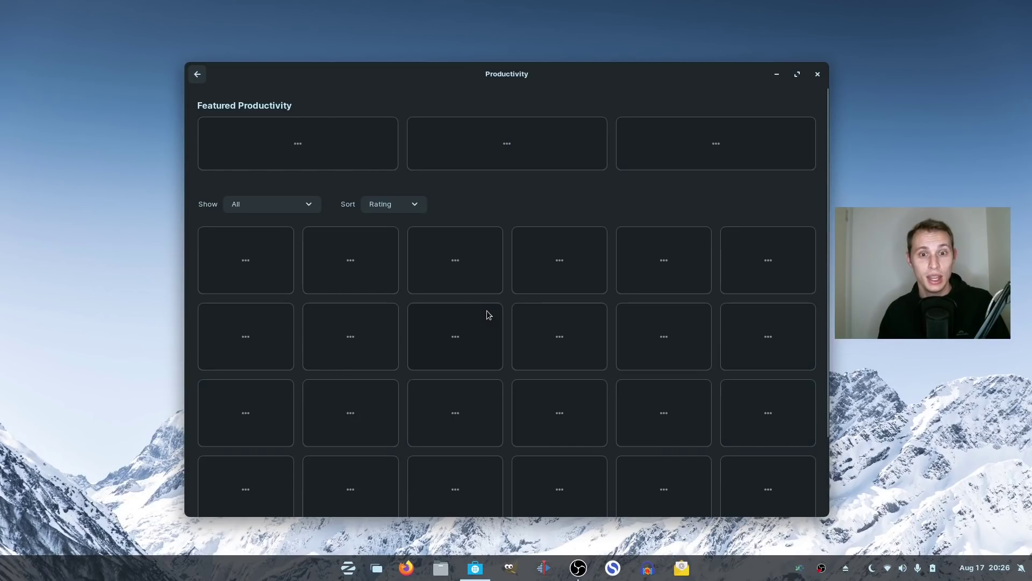
scroll(487, 312, down, 5)
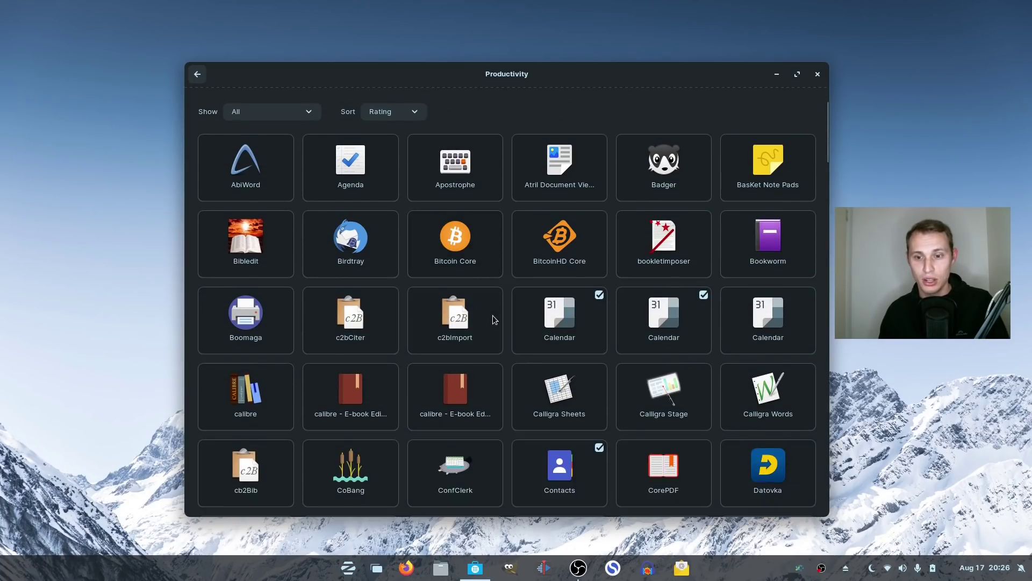
scroll(492, 320, down, 2)
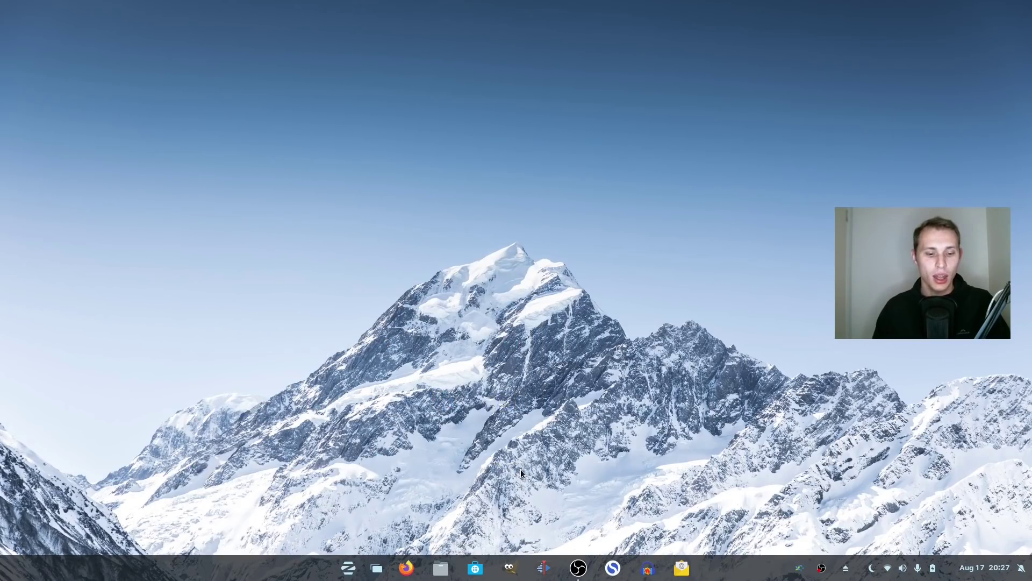
Search 'evin' in the overview and launch Document Viewer
key(super)
text(ev)
text(in)
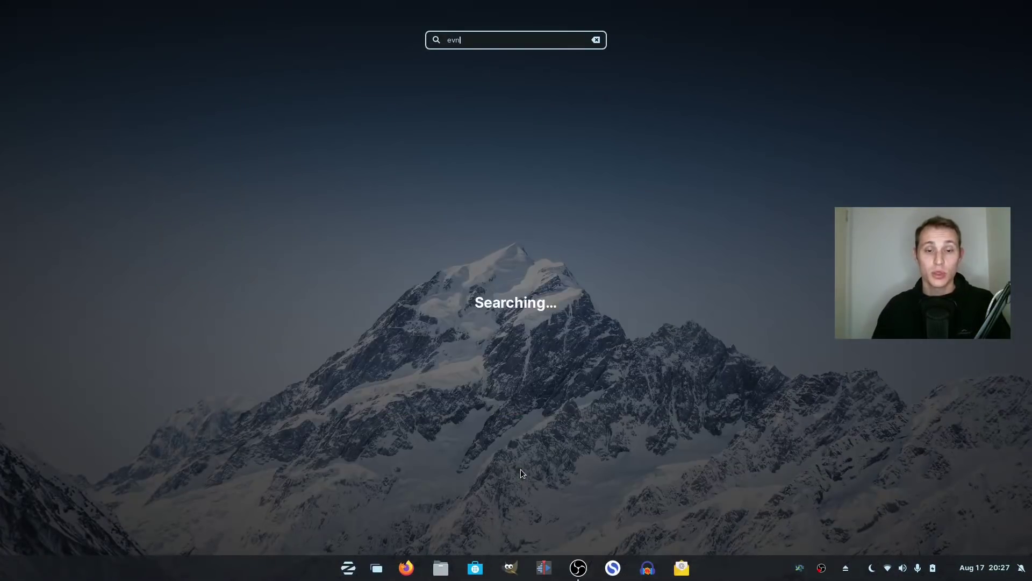
key(Return)
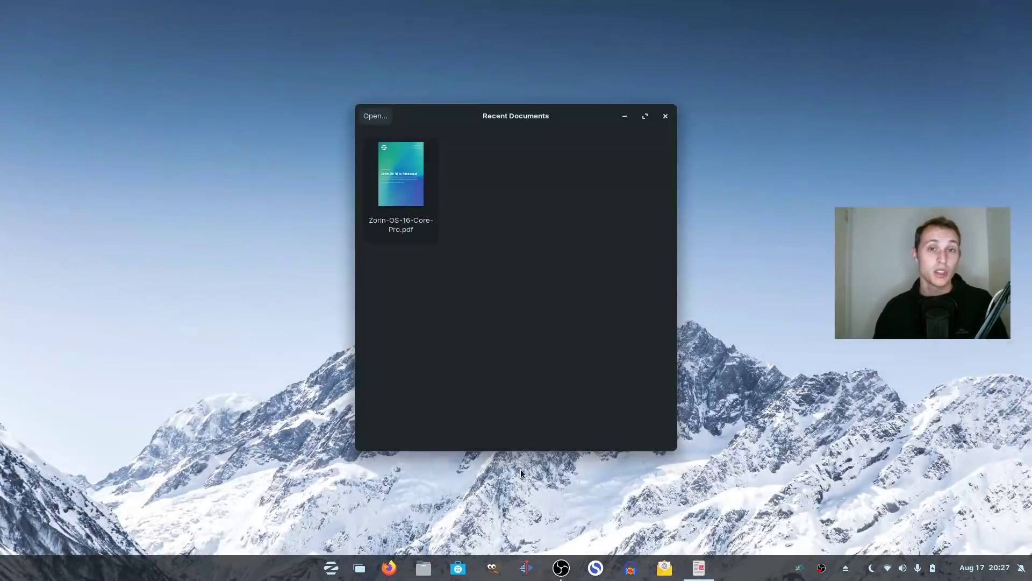
Open Zorin-OS-16-Core-Pro.pdf from Recent Documents and scroll to page 6's Windows installers
click(389, 146)
scroll(475, 223, down, 5)
scroll(929, 153, down, 15)
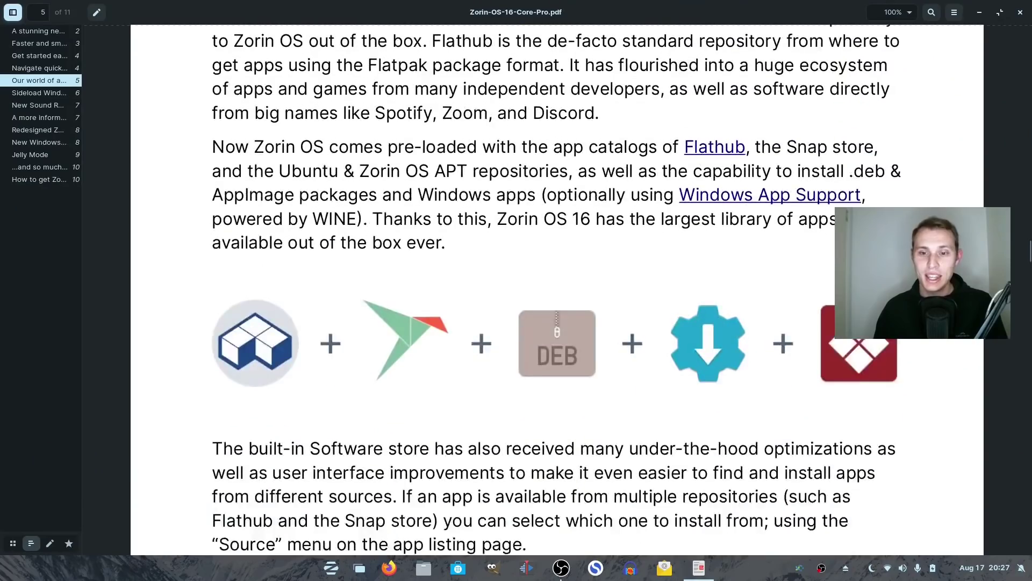
scroll(557, 286, down, 15)
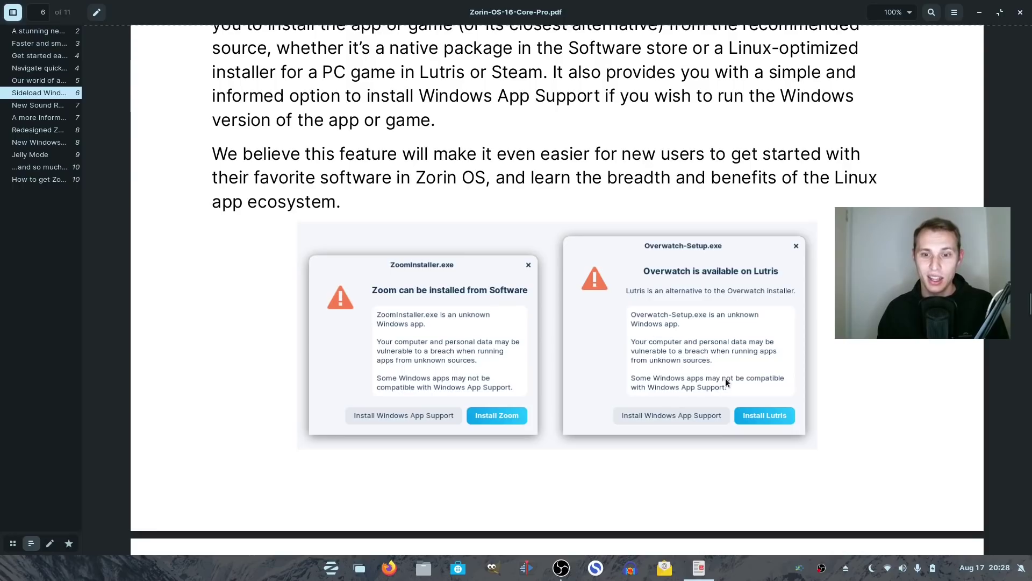
scroll(727, 395, up, 1)
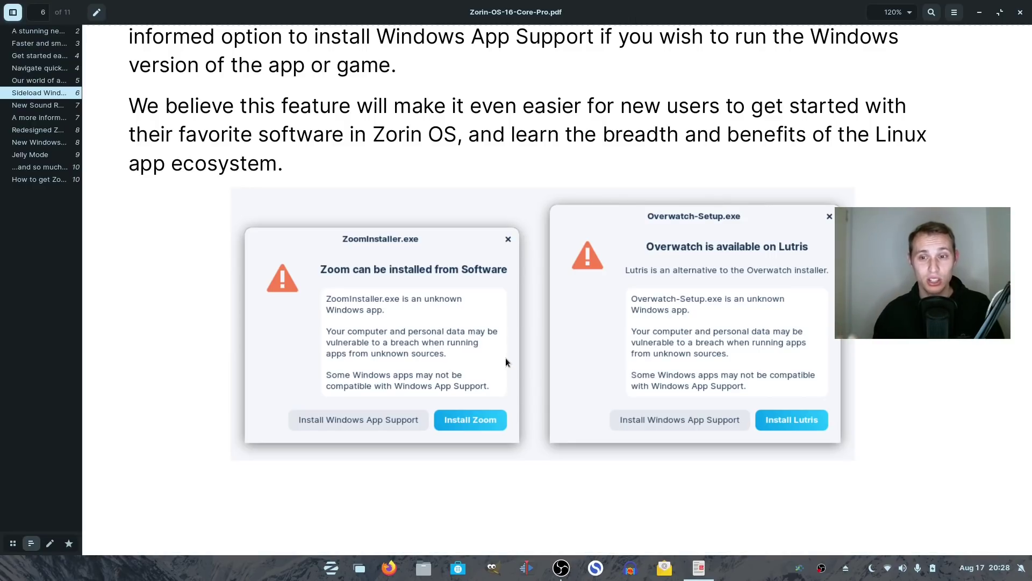
Scroll to page 10's '...and so much more' list, then close the PDF with Ctrl+W
scroll(505, 362, down, 2)
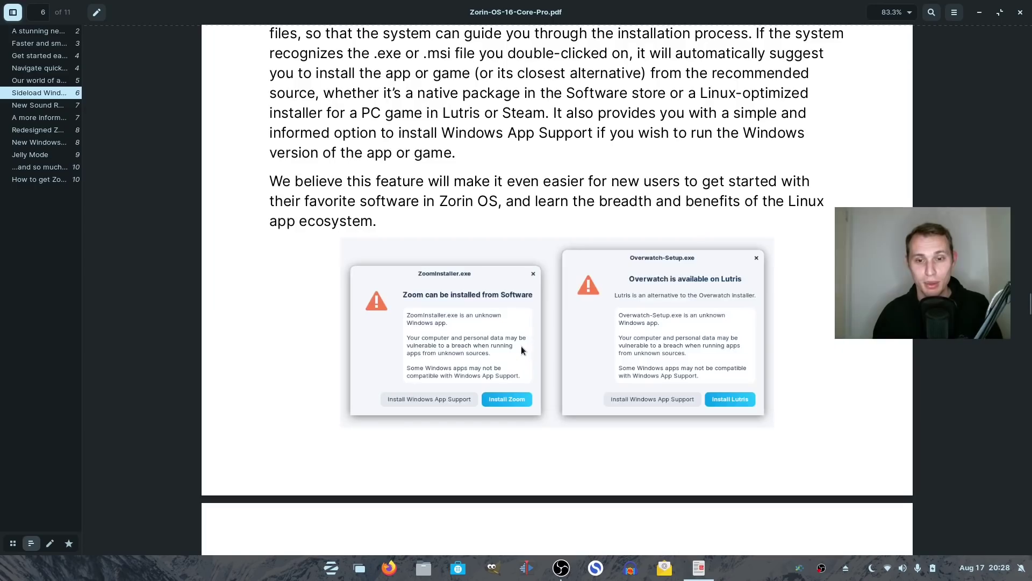
scroll(618, 268, down, 5)
scroll(618, 268, down, 15)
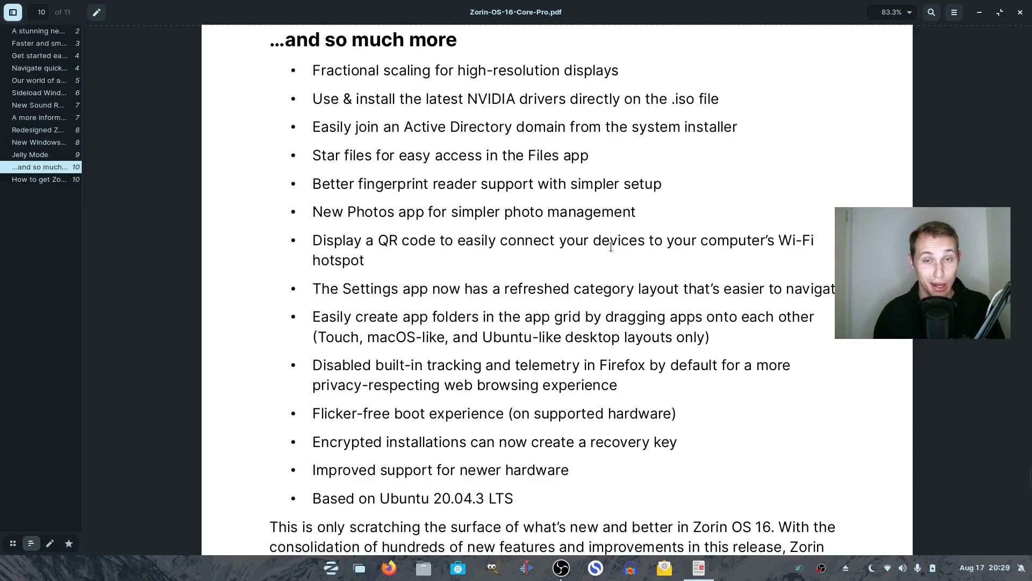
key(ctrl+w)
Open Background settings from the desktop menu and apply the colourful wave wallpaper
right_click(559, 164)
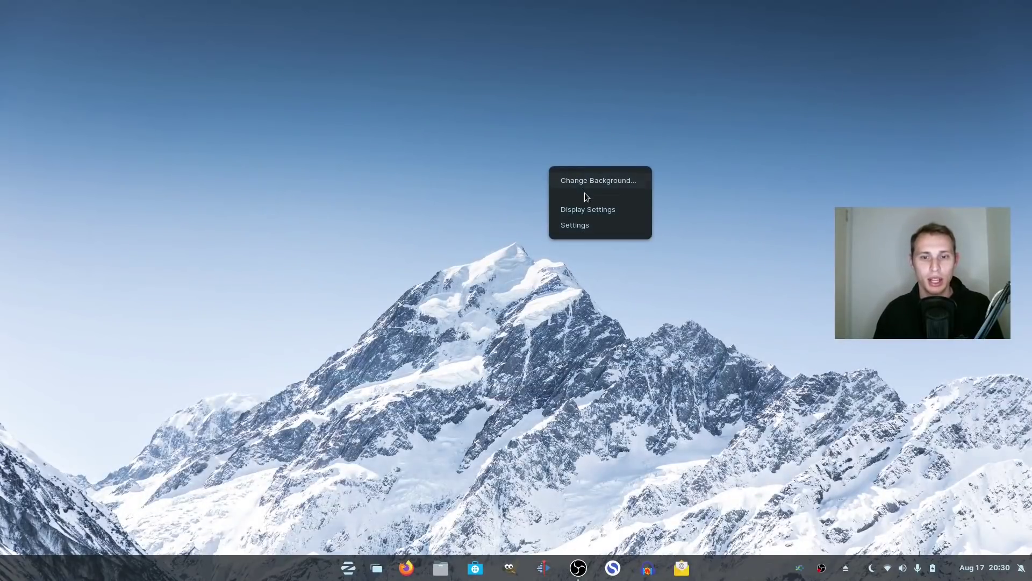
click(582, 183)
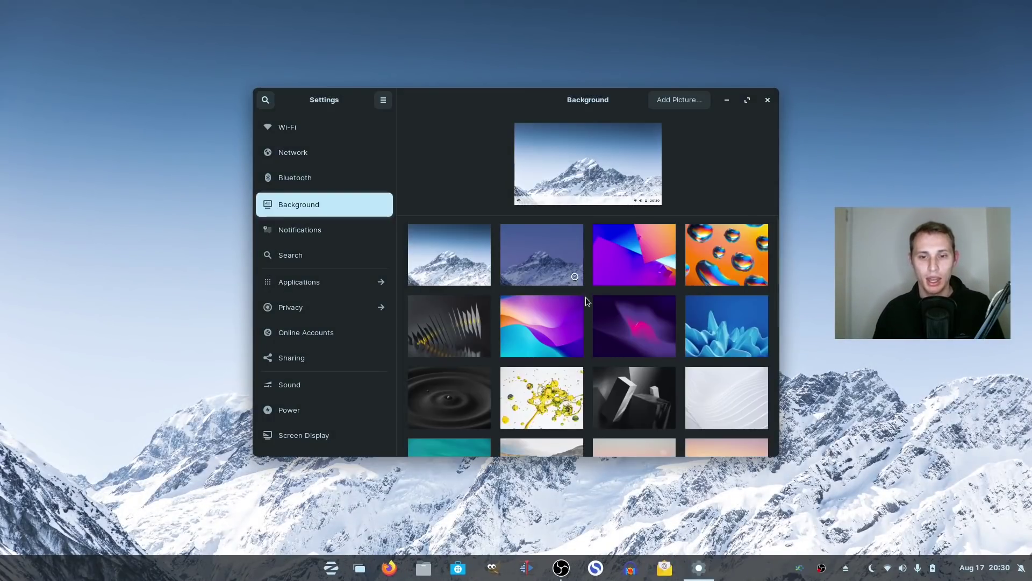
scroll(587, 300, down, 3)
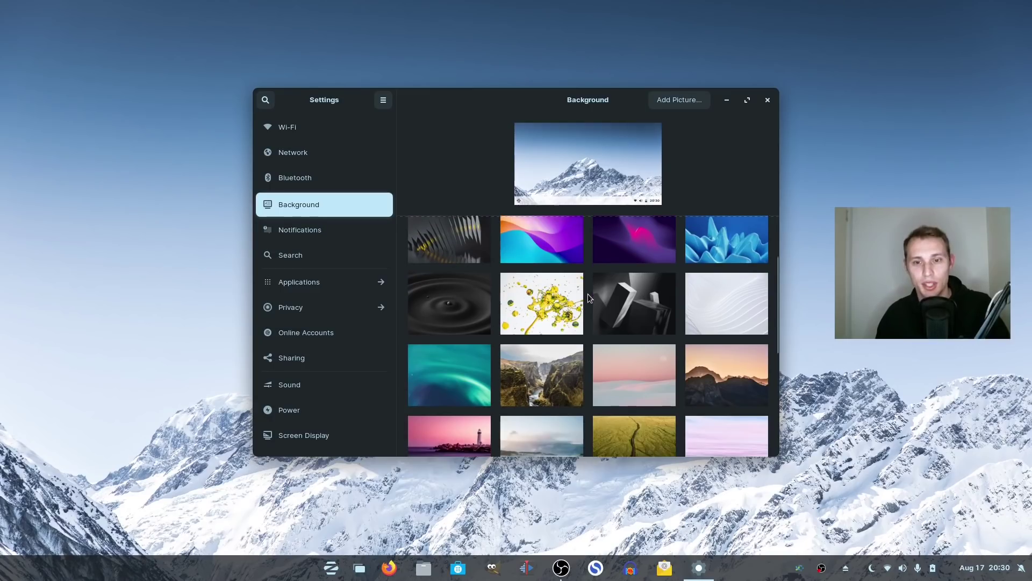
scroll(590, 296, up, 1)
click(571, 281)
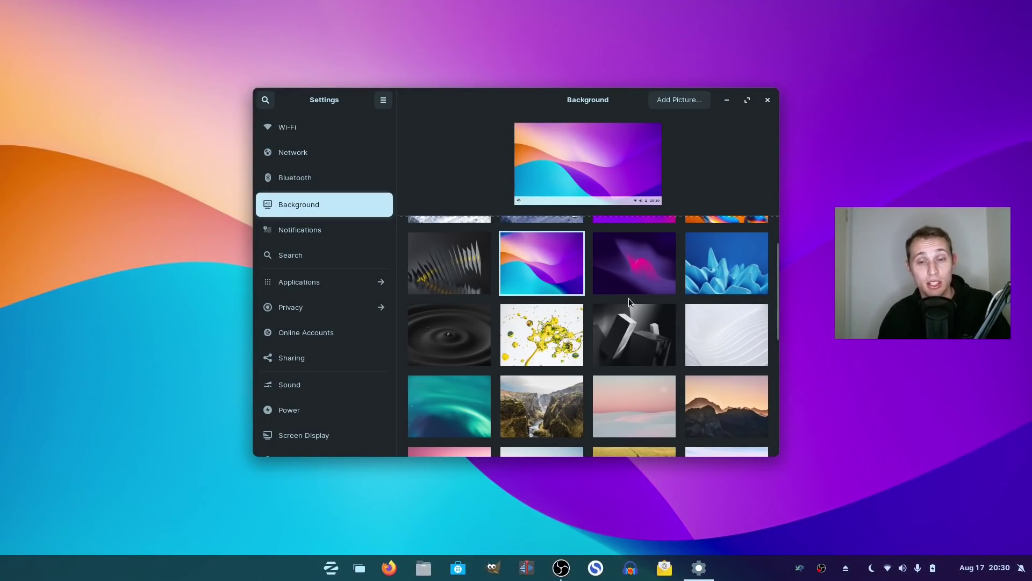
Switch the wallpaper to the blue wave image instead
scroll(640, 285, up, 2)
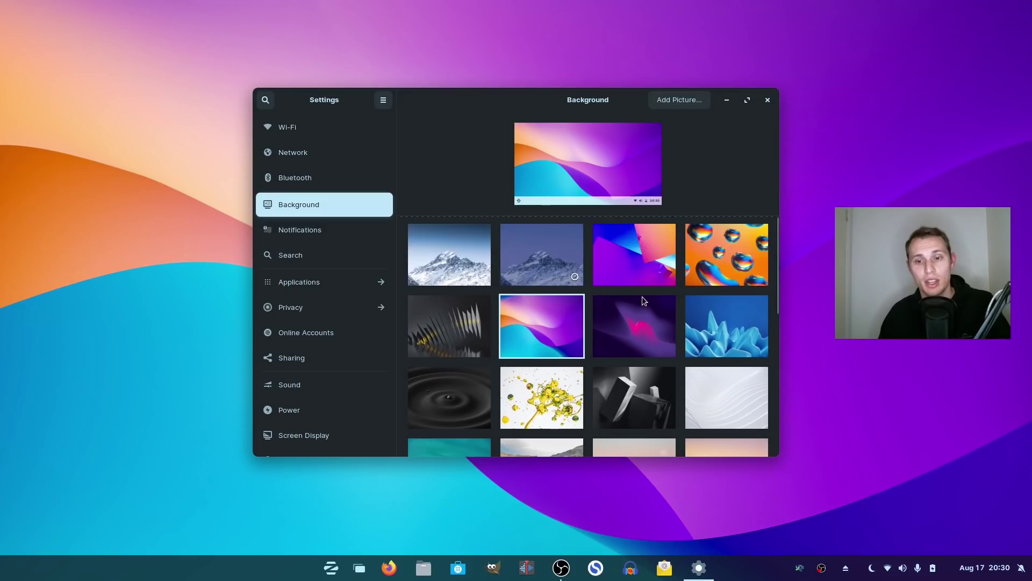
click(728, 341)
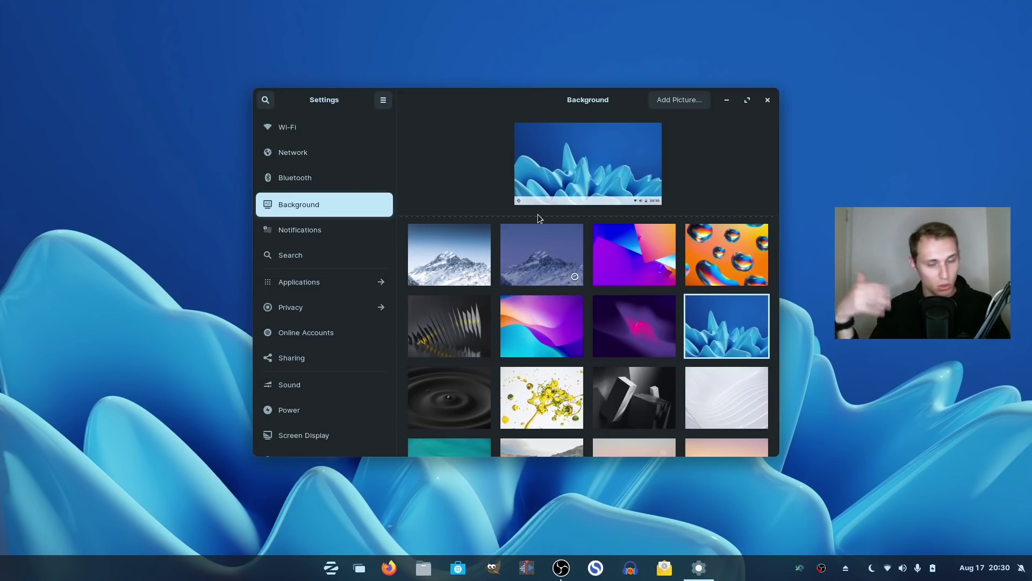
scroll(621, 341, down, 5)
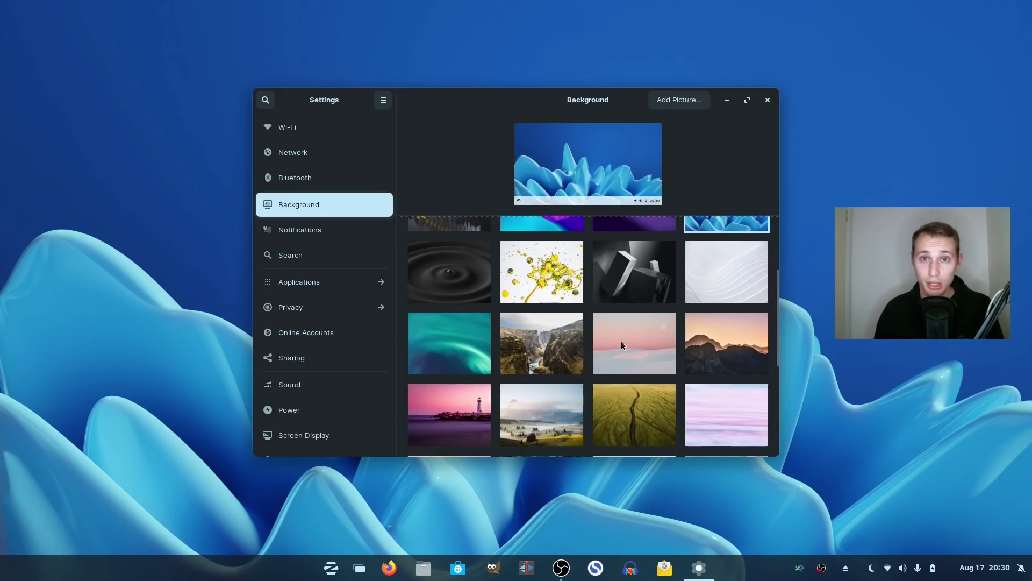
scroll(623, 344, down, 2)
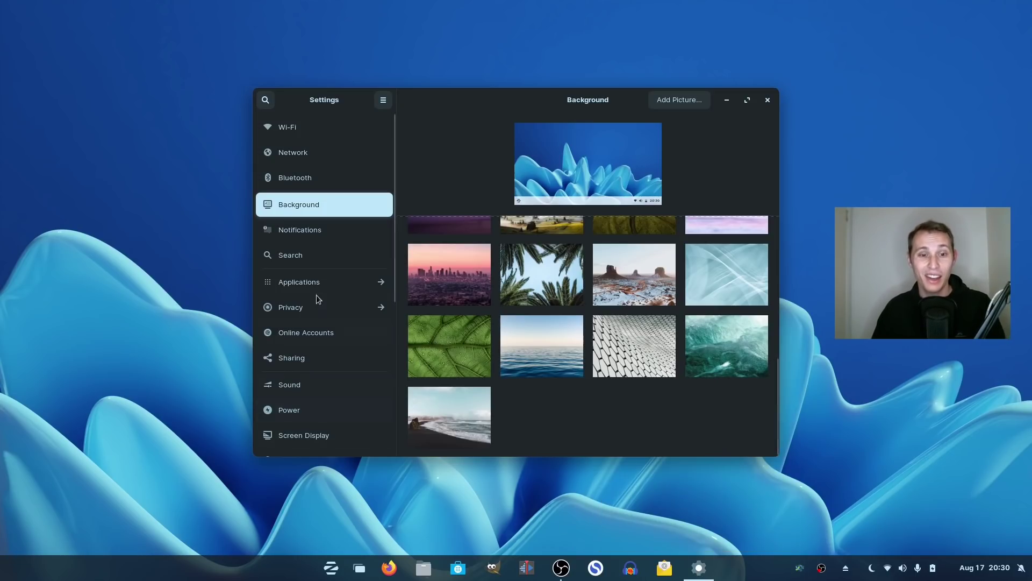
key(super)
Launch Zorin Appearance via an 'appea' search, scroll its Layout options, then close it and Settings
text(ap)
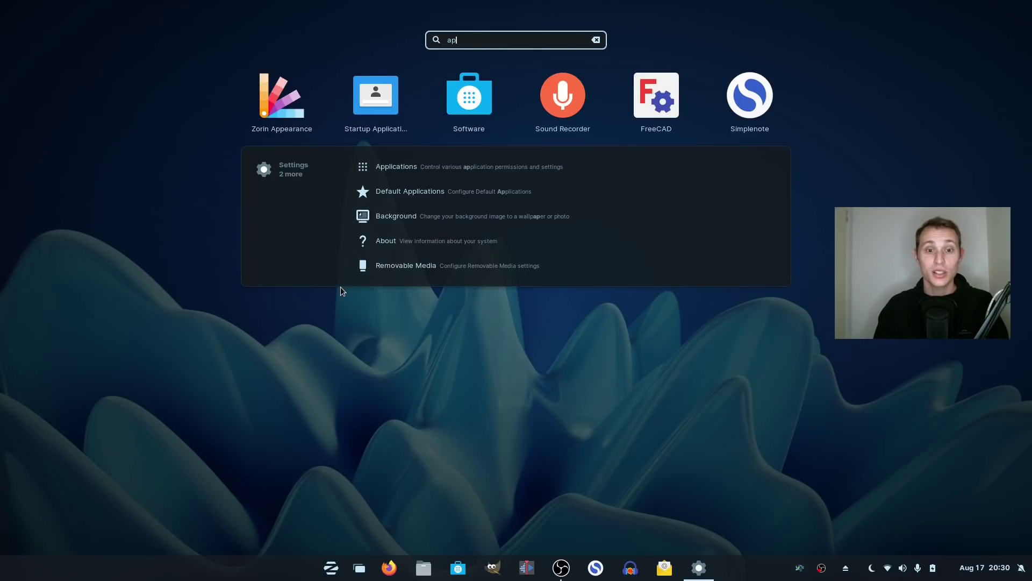
text(pea)
key(Return)
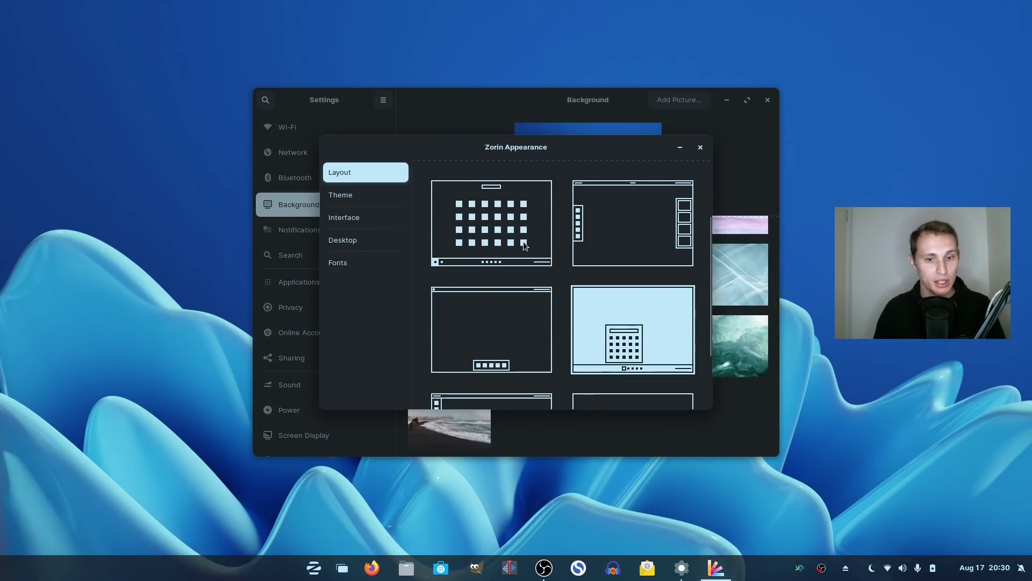
scroll(524, 242, down, 3)
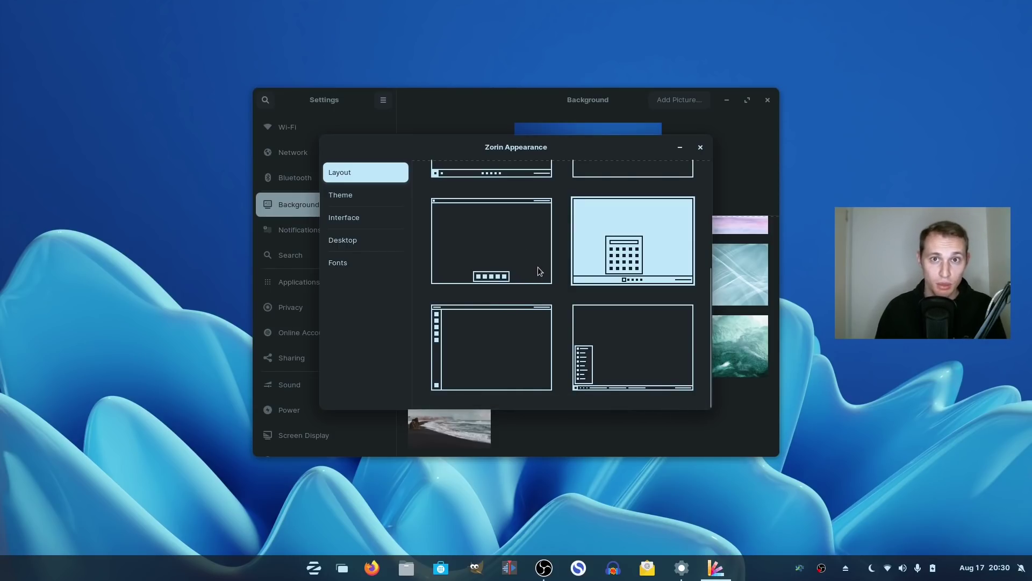
click(700, 147)
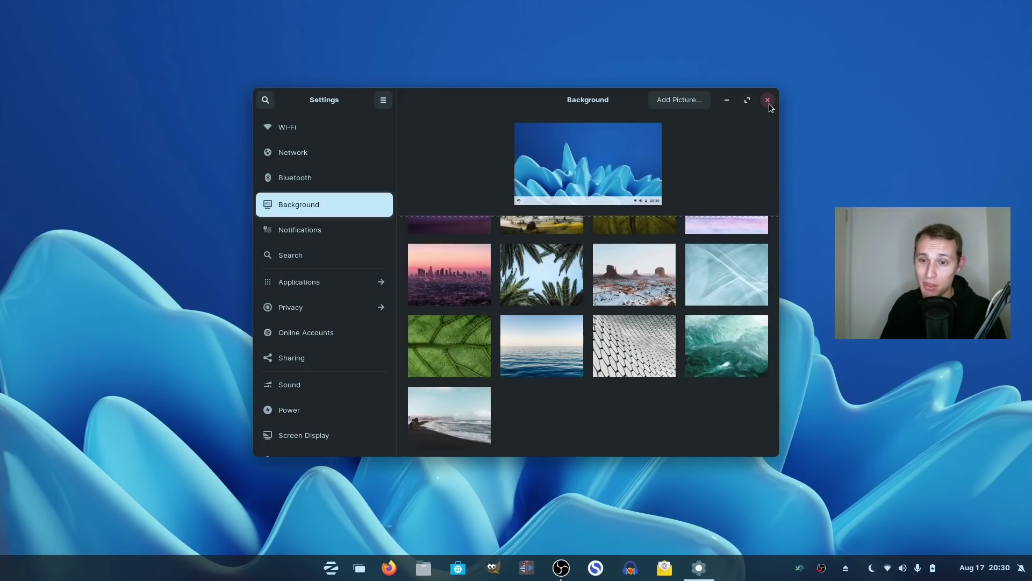
click(767, 100)
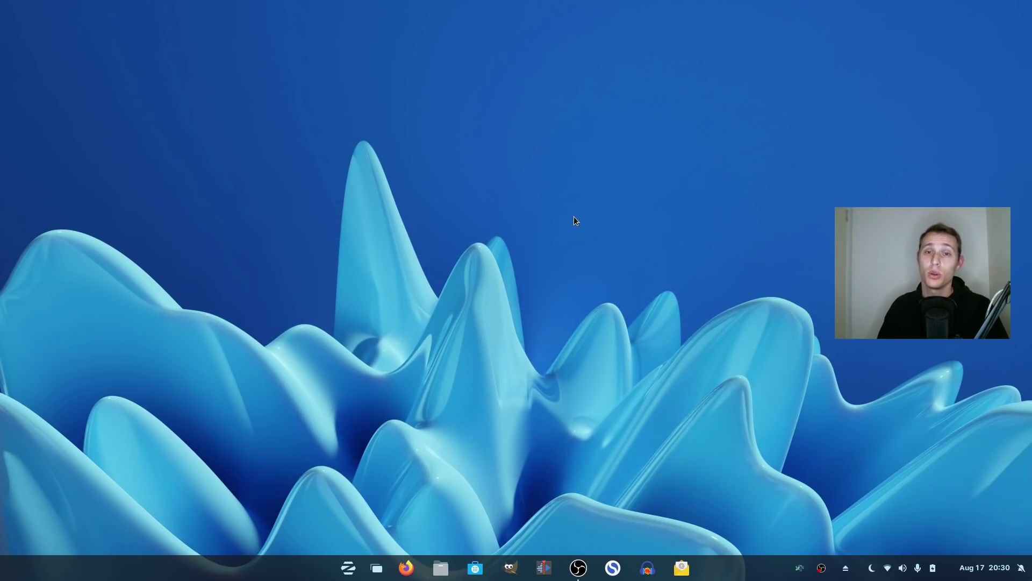
Show the full app grid from the Zorin menu and scroll down through the installed applications
click(348, 567)
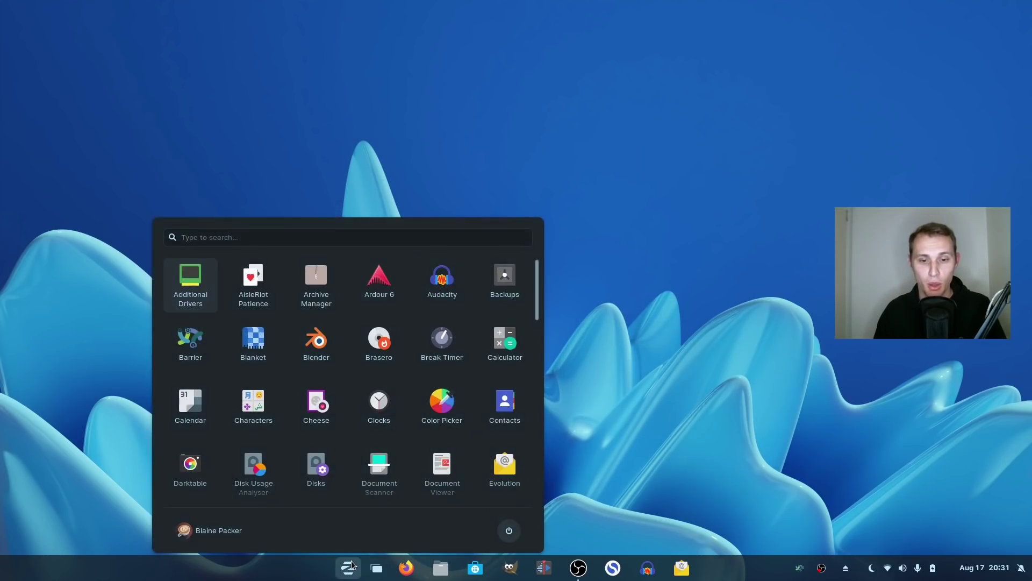
scroll(538, 323, down, 2)
drag(537, 324, 546, 447)
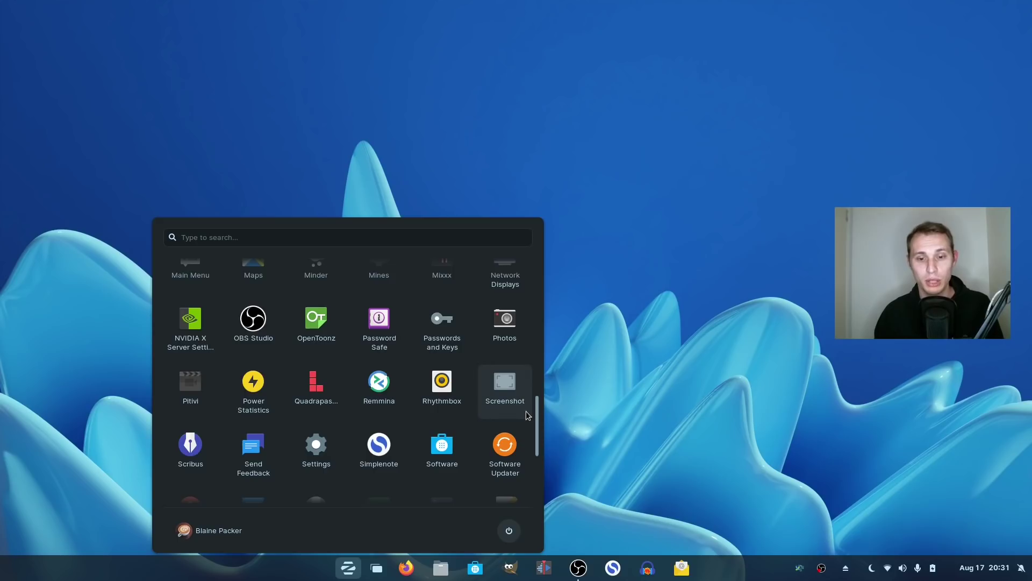
drag(536, 425, 542, 356)
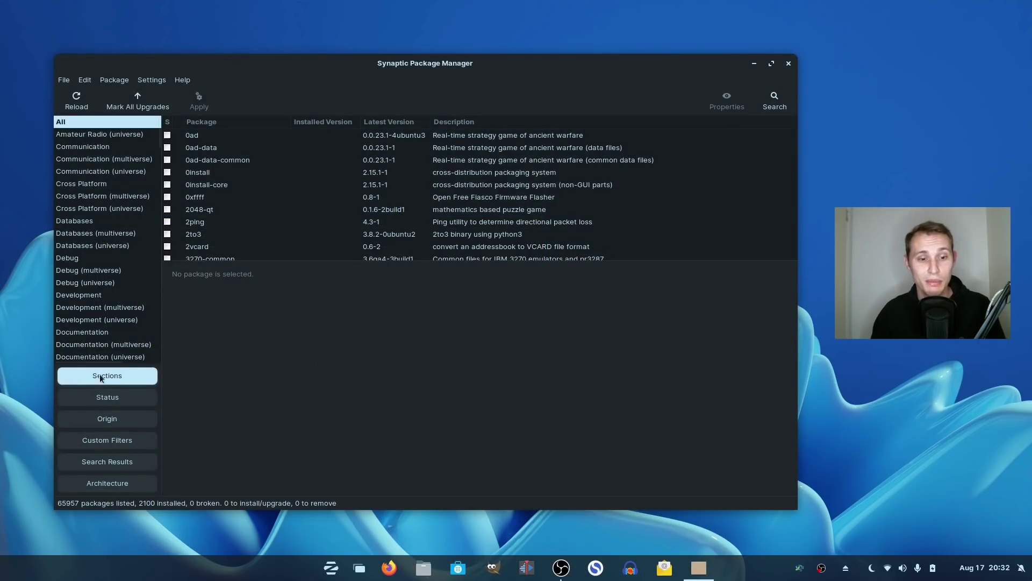
Filter Synaptic by Origin, stepping through the LP-PPA-zorinos apps, patches and stable origins, then close it
click(107, 418)
click(117, 134)
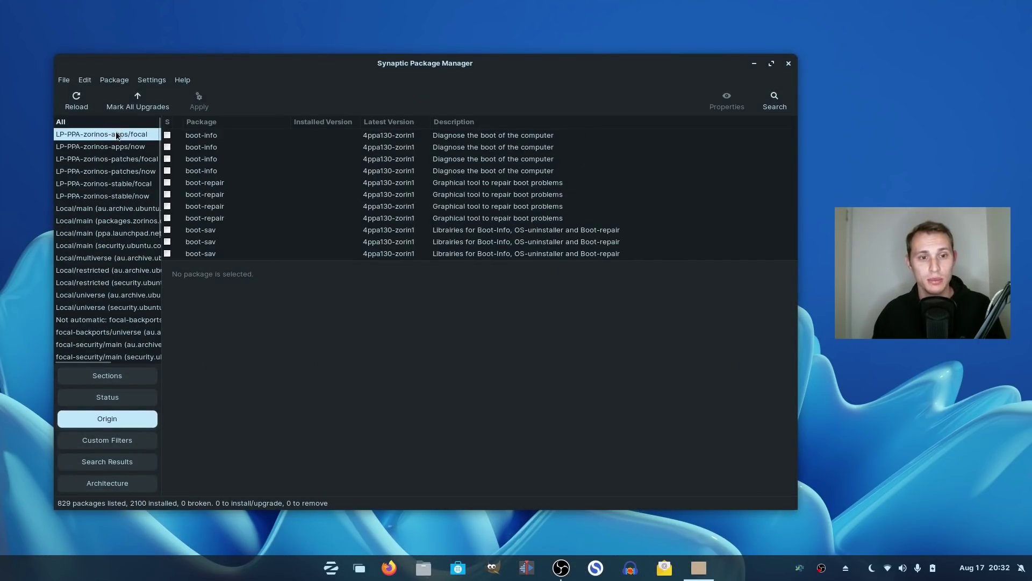
key(Down)
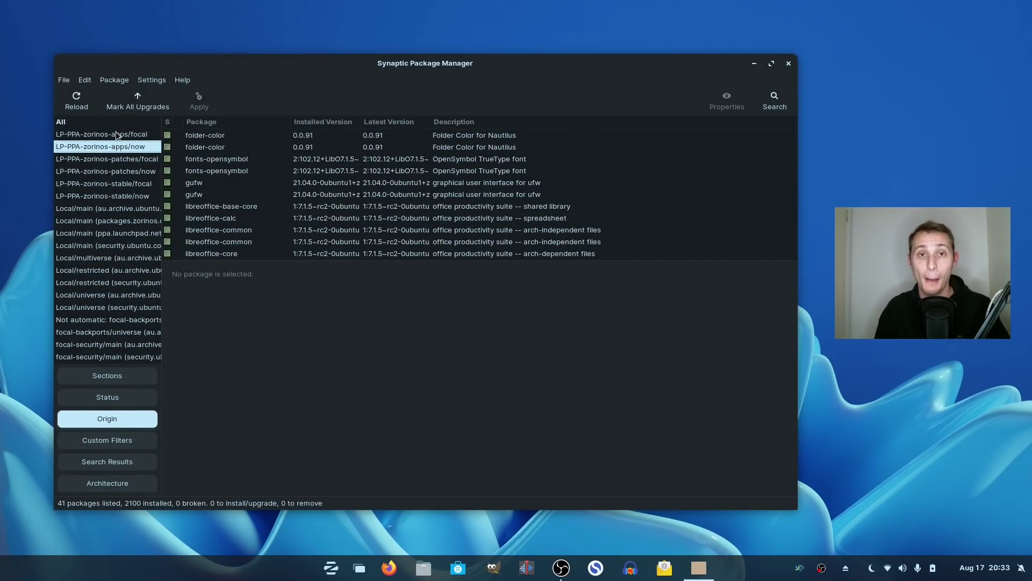
key(Down)
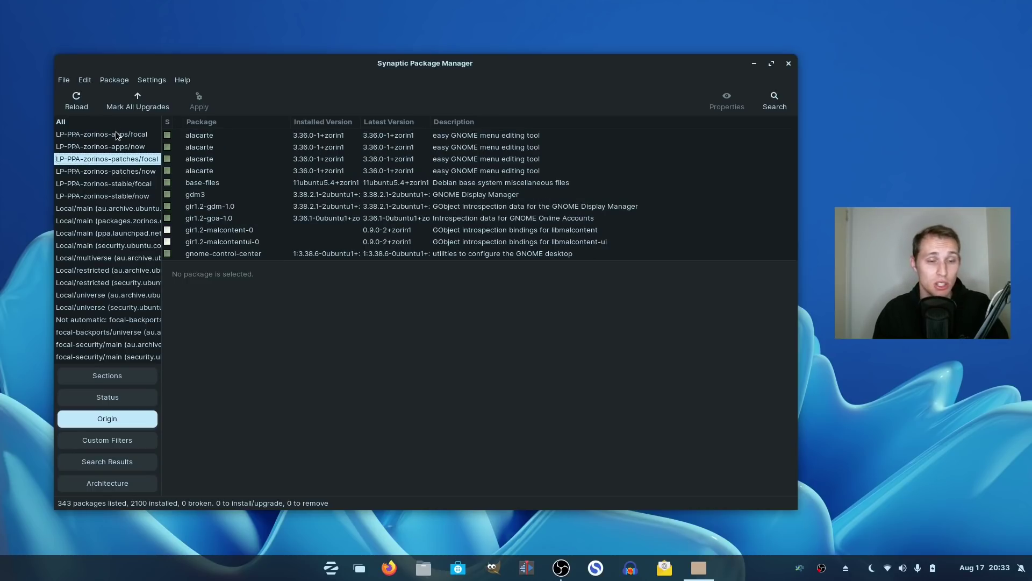
key(Down)
key(Down)
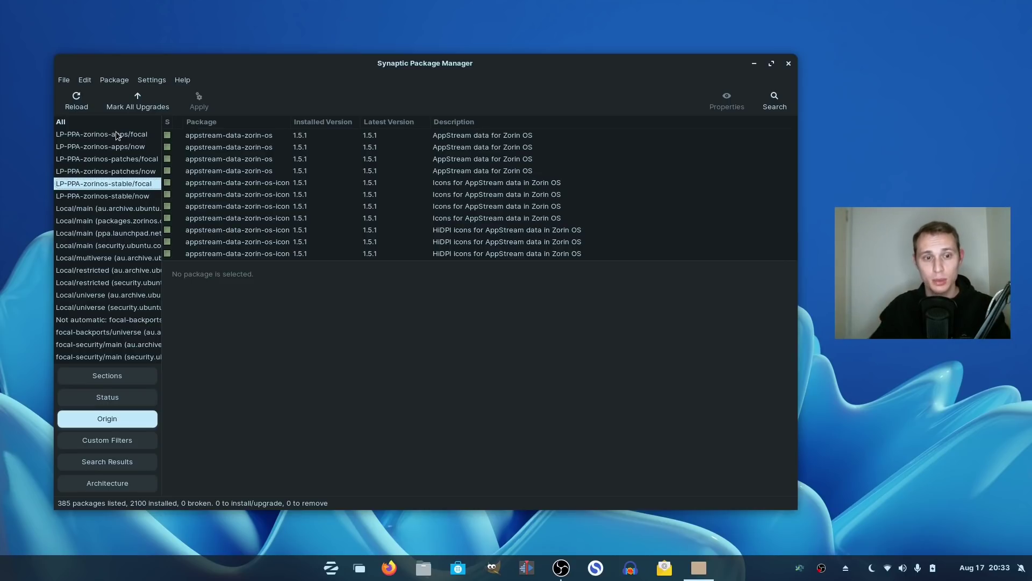
key(Down)
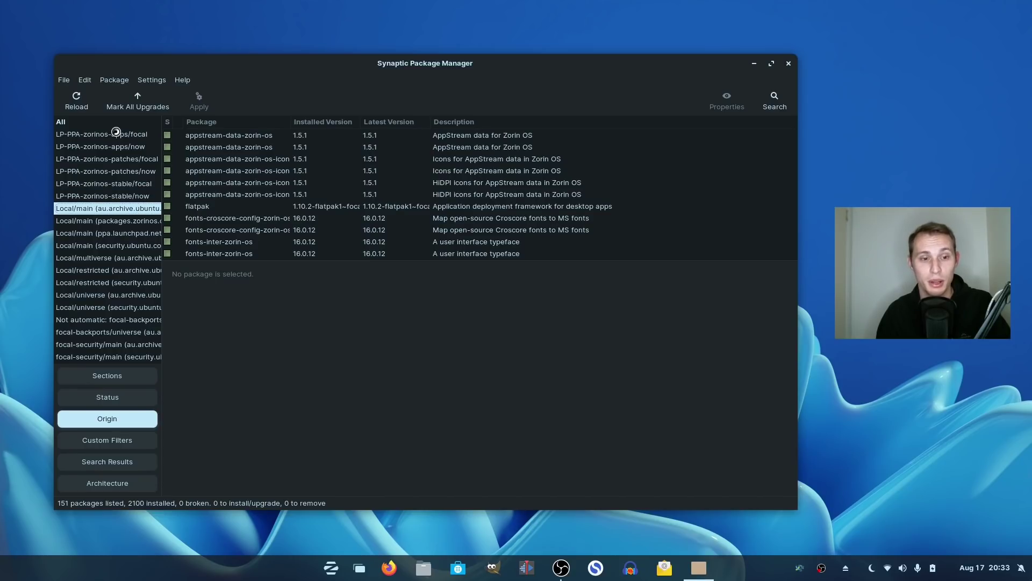
click(788, 64)
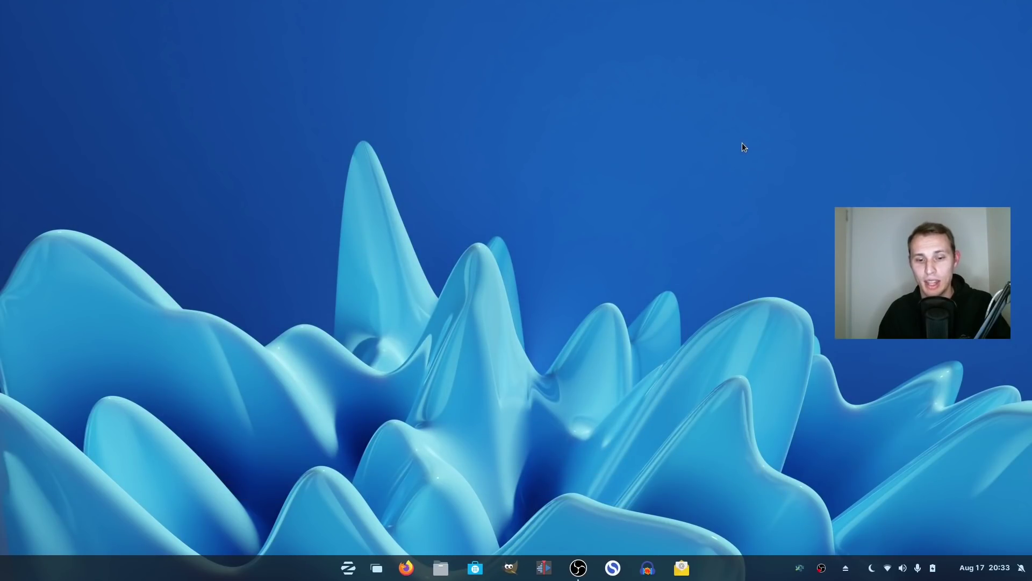